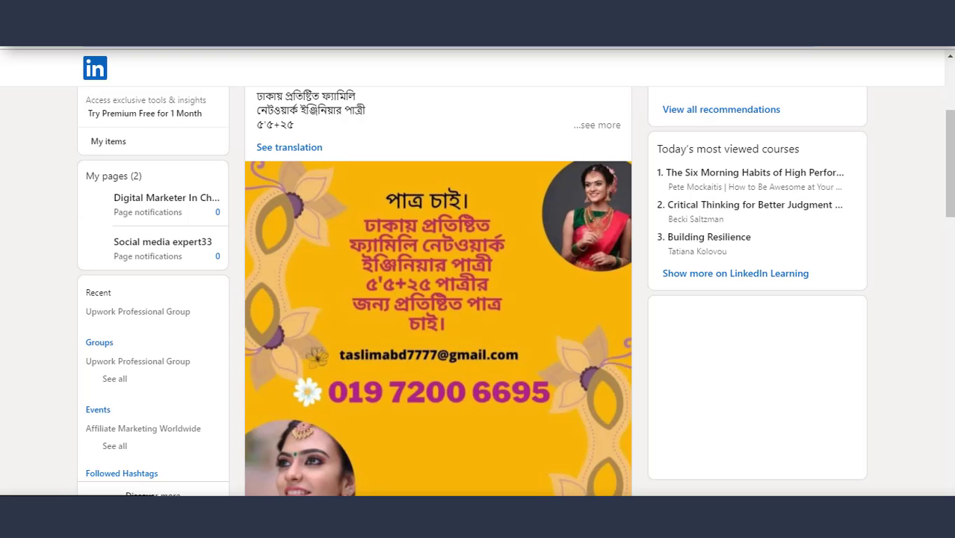
Look over the existing Digital Marketer In Chittagong BD company page in its admin view.
{"action": "scroll", "coordinate": [310, 239], "scroll_direction": "up", "scroll_amount": 3}
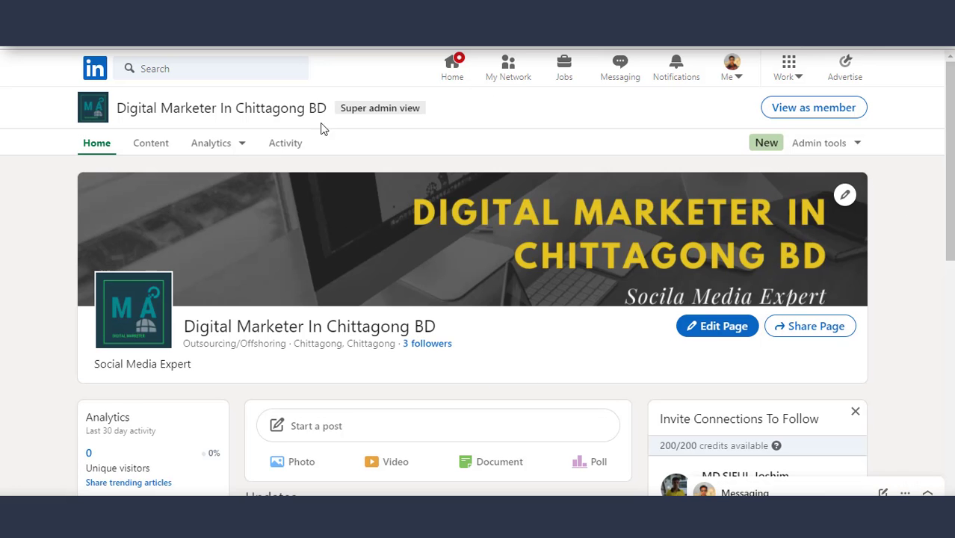
{"action": "scroll", "coordinate": [523, 388], "scroll_direction": "down", "scroll_amount": 3}
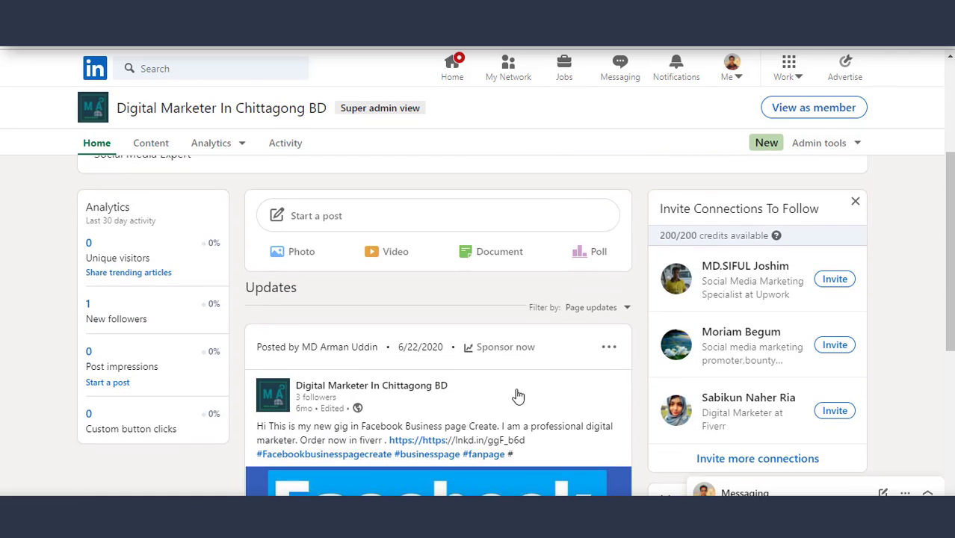
{"action": "scroll", "coordinate": [486, 390], "scroll_direction": "up", "scroll_amount": 3}
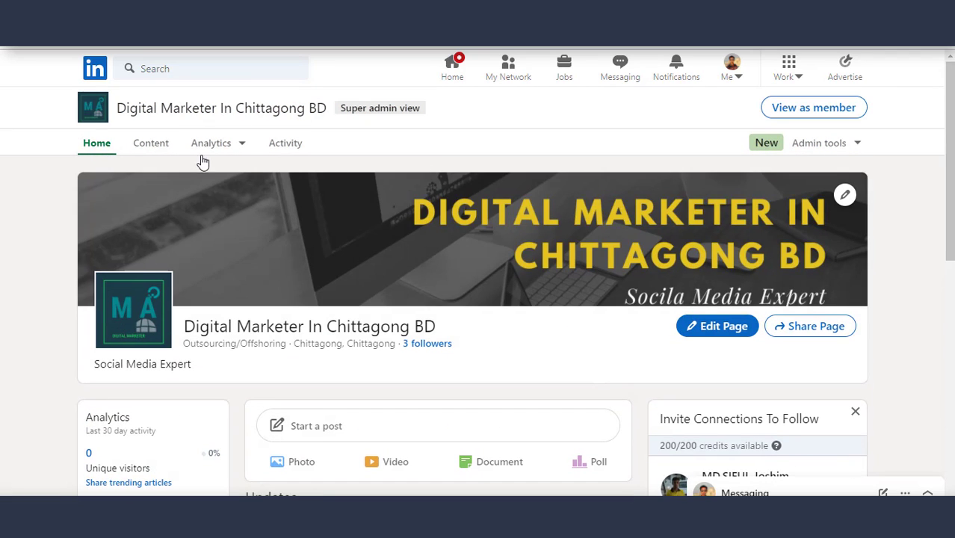
{"action": "scroll", "coordinate": [403, 415], "scroll_direction": "down", "scroll_amount": 3}
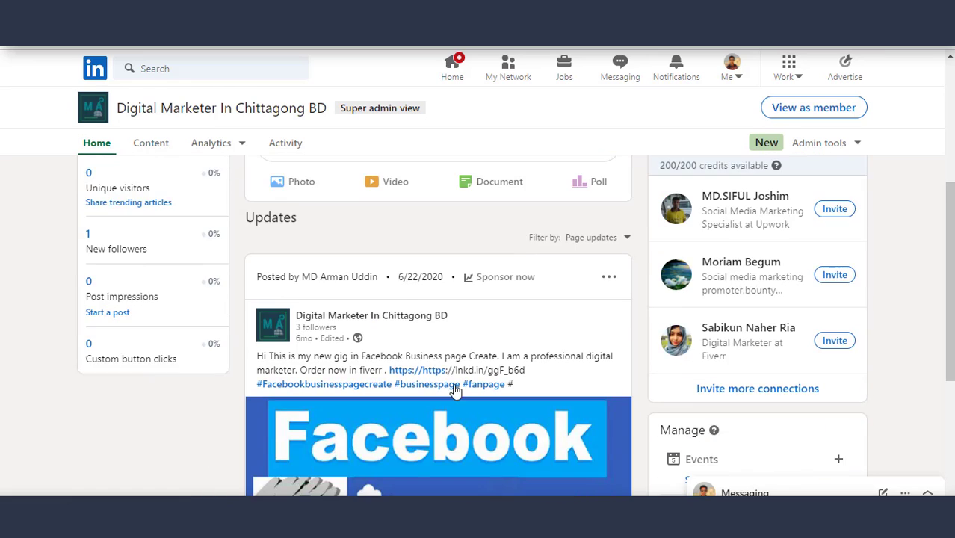
{"action": "scroll", "coordinate": [454, 390], "scroll_direction": "up", "scroll_amount": 3}
{"action": "scroll", "coordinate": [463, 286], "scroll_direction": "down", "scroll_amount": 1}
Return to the home feed, start creating a company page and choose the Small business page type.
{"action": "left_click", "coordinate": [452, 67]}
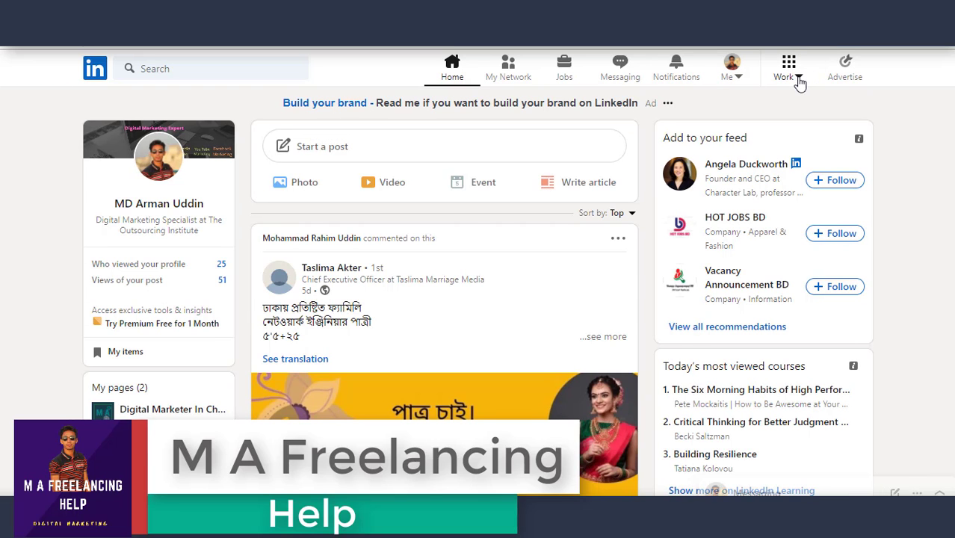
{"action": "left_click", "coordinate": [791, 70]}
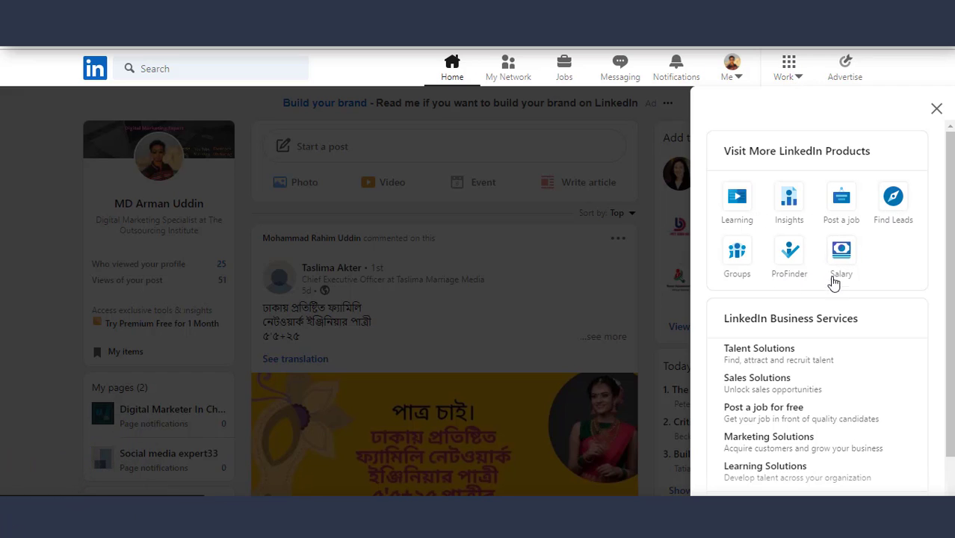
{"action": "scroll", "coordinate": [833, 317], "scroll_direction": "down", "scroll_amount": 1}
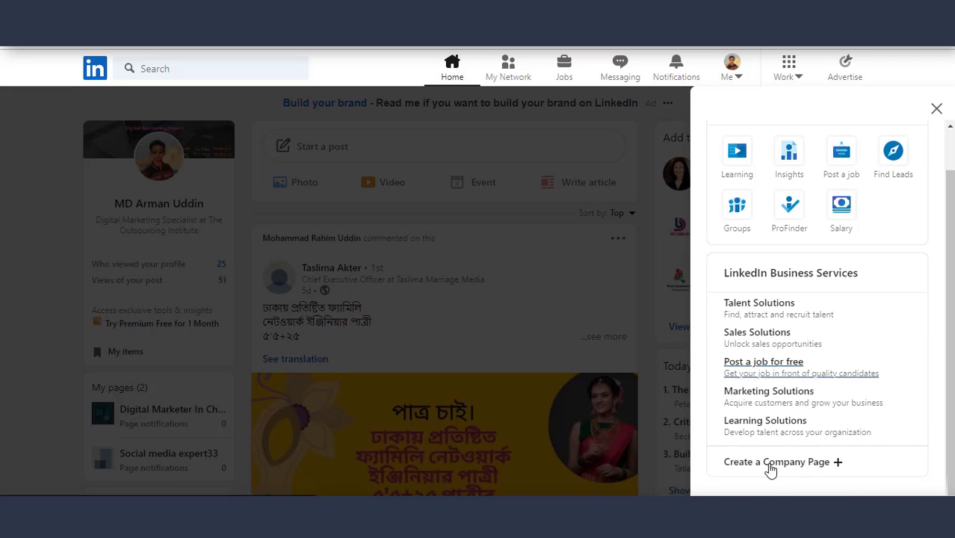
{"action": "left_click", "coordinate": [819, 467]}
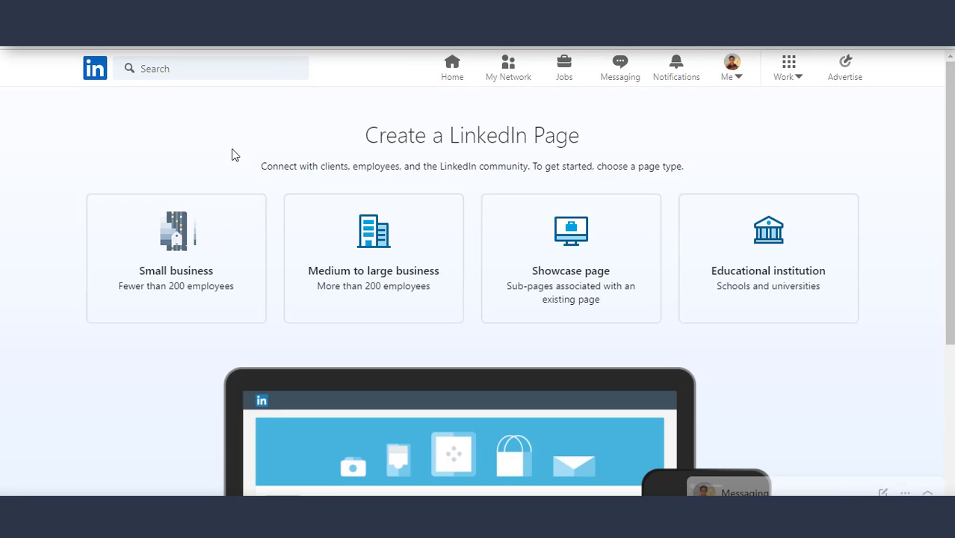
{"action": "left_click", "coordinate": [241, 74]}
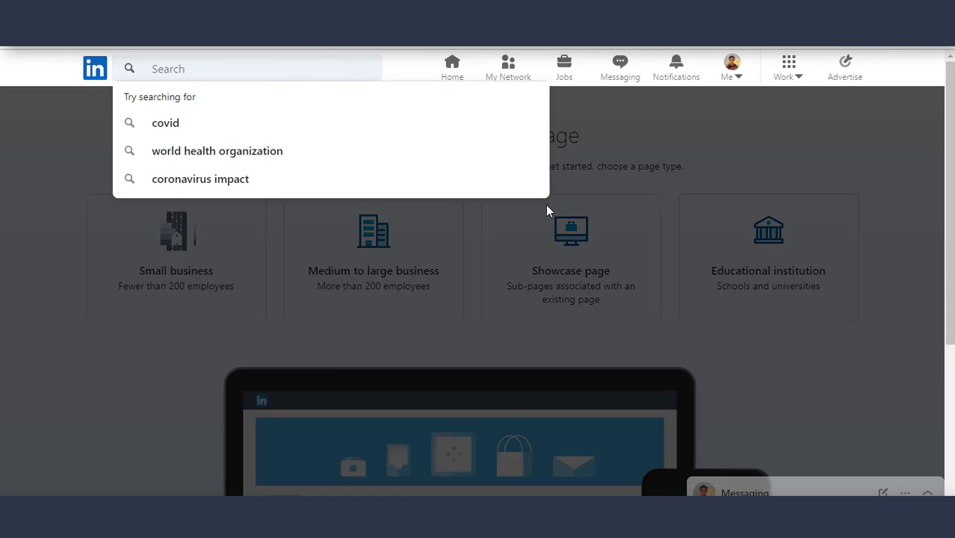
{"action": "left_click", "coordinate": [824, 149]}
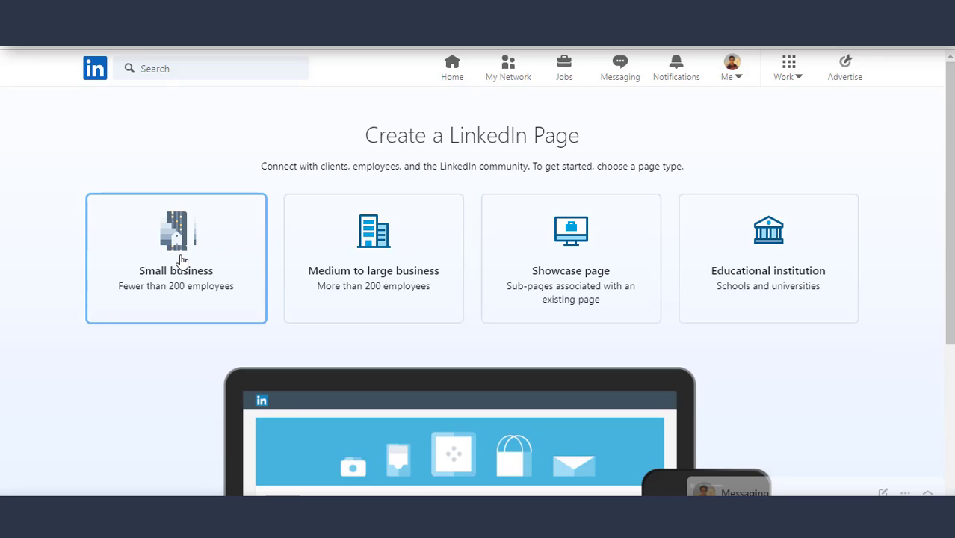
{"action": "left_click", "coordinate": [212, 274]}
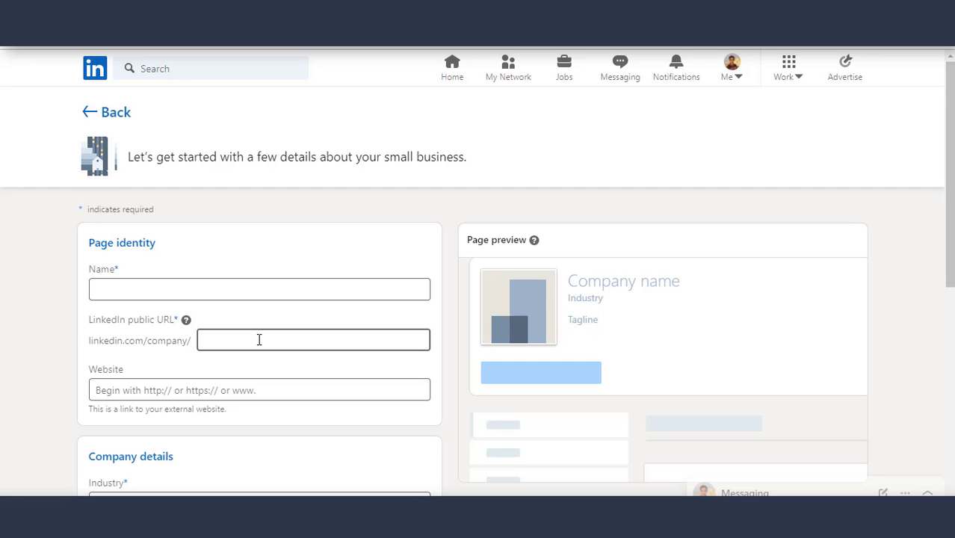
Review the page identity and company details fields in the small business form.
{"action": "scroll", "coordinate": [260, 340], "scroll_direction": "down", "scroll_amount": 2}
{"action": "left_click", "coordinate": [213, 325]}
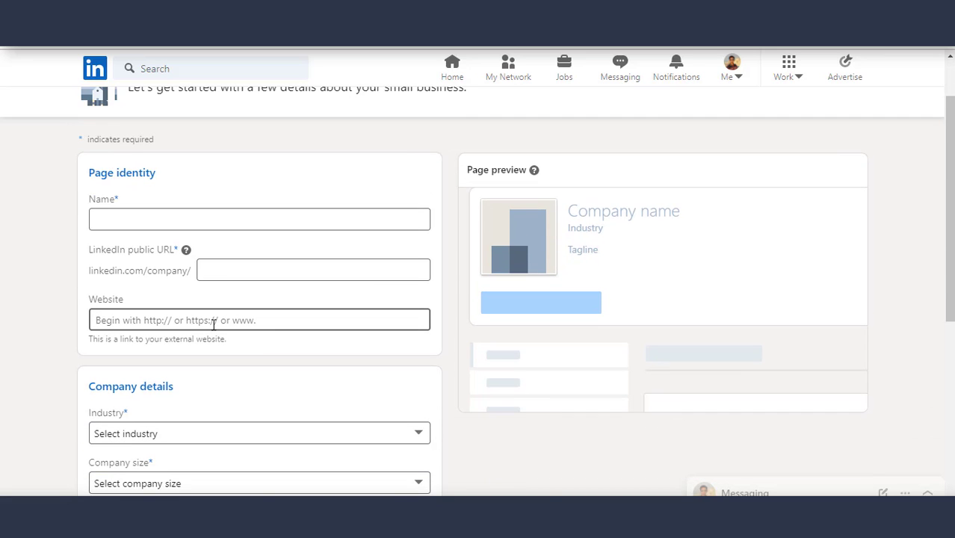
{"action": "scroll", "coordinate": [217, 318], "scroll_direction": "down", "scroll_amount": 4}
{"action": "scroll", "coordinate": [237, 281], "scroll_direction": "up", "scroll_amount": 5}
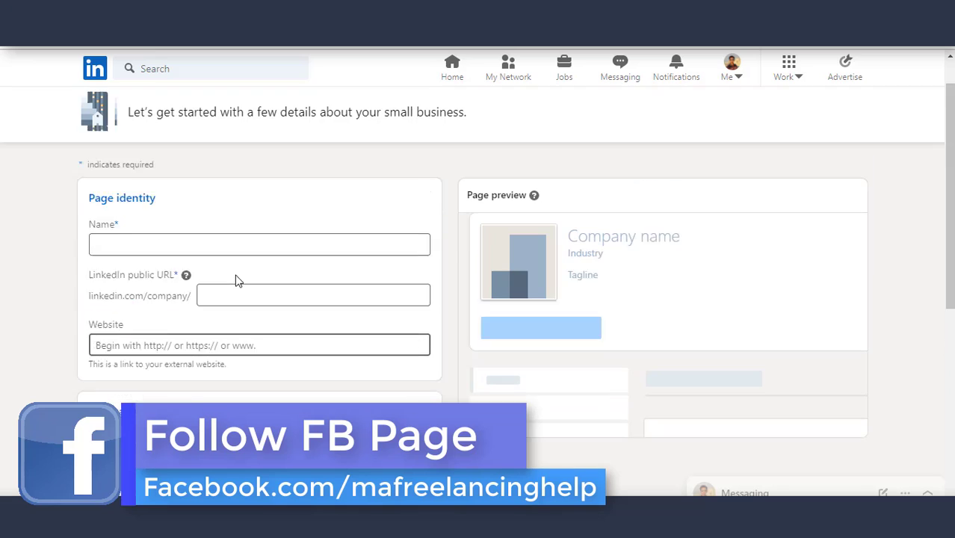
{"action": "scroll", "coordinate": [236, 281], "scroll_direction": "up", "scroll_amount": 1}
Enter "M A Freelancing Help" as the name of the new page.
{"action": "left_click", "coordinate": [190, 283]}
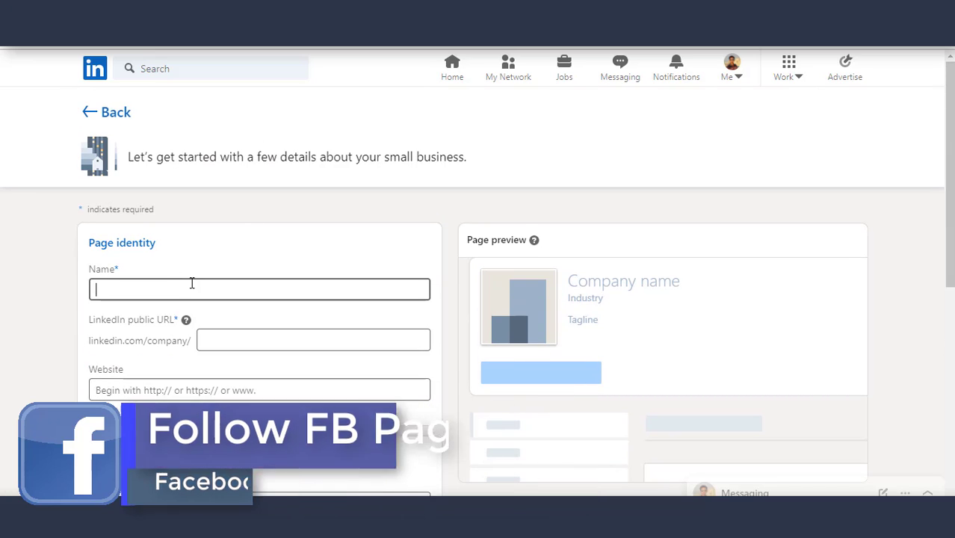
{"action": "type", "text": "M A "}
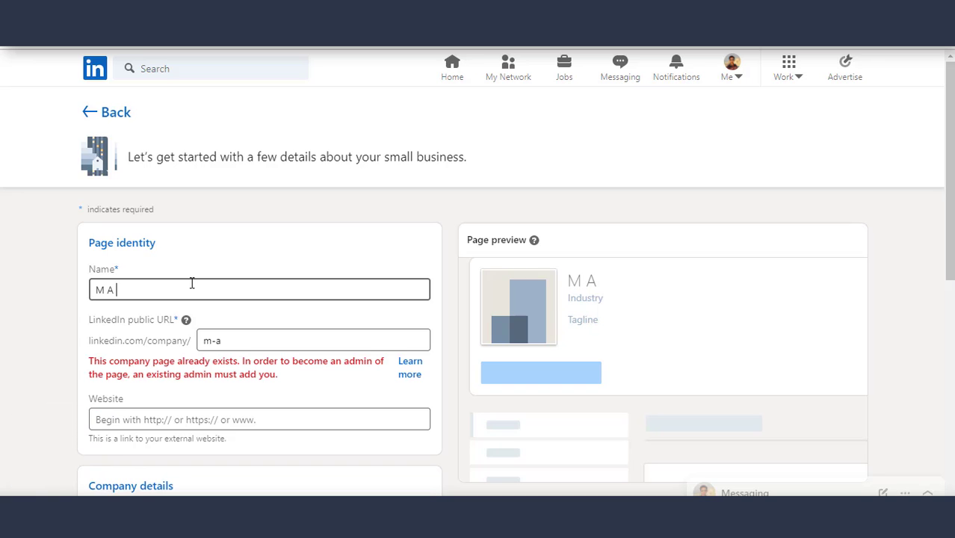
{"action": "type", "text": "fr"}
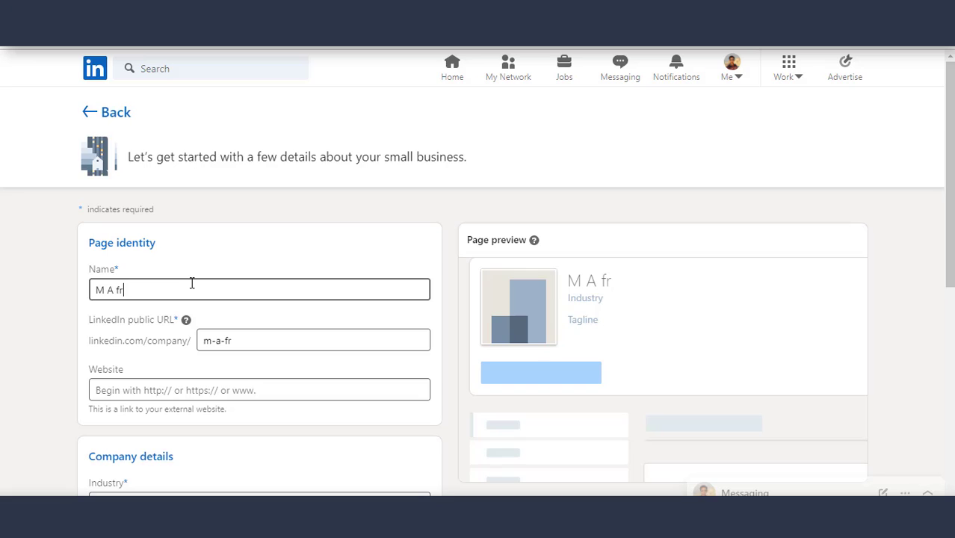
{"action": "type", "text": "ee"}
{"action": "key", "text": "BackSpace"}
{"action": "key", "text": "BackSpace"}
{"action": "key", "text": "BackSpace"}
{"action": "type", "text": "Freelan"}
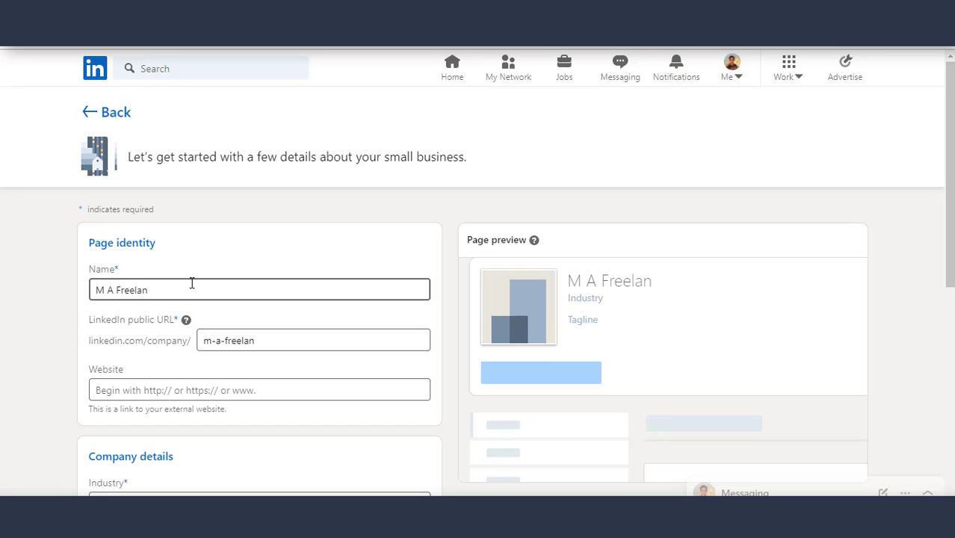
{"action": "type", "text": "cing Help"}
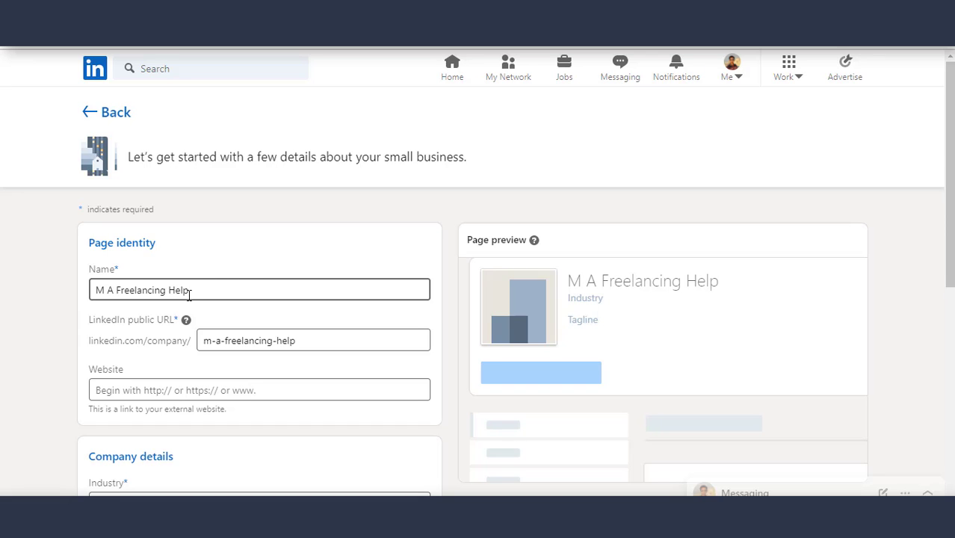
{"action": "left_click", "coordinate": [228, 342]}
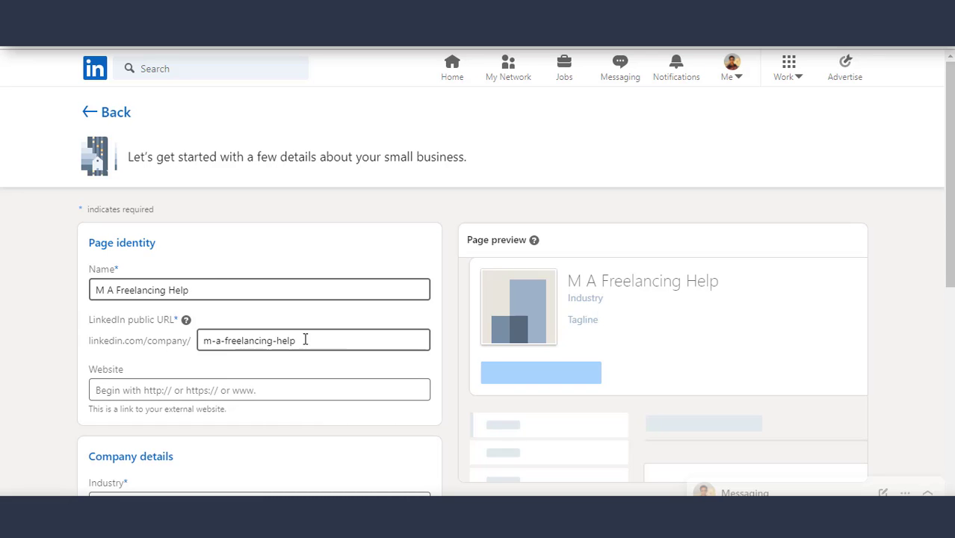
{"action": "left_click", "coordinate": [330, 336]}
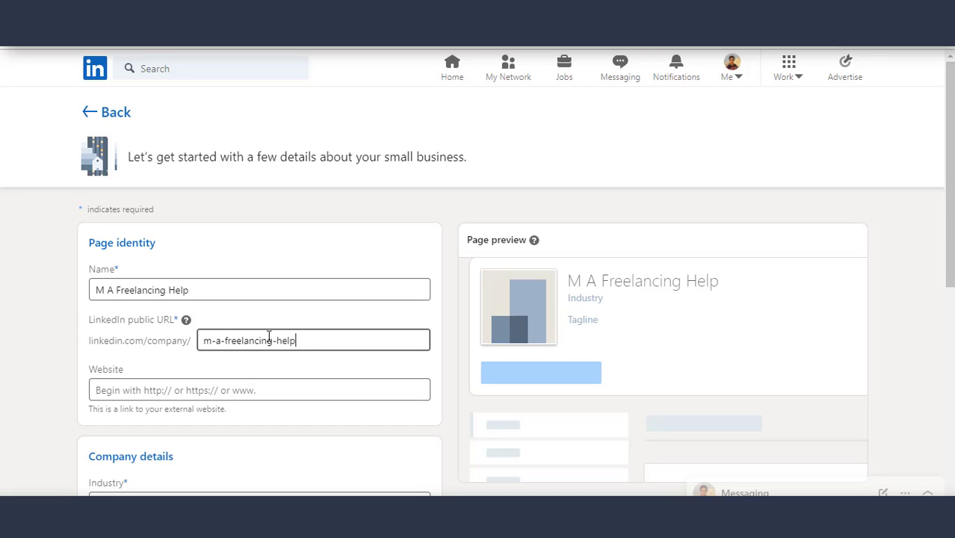
{"action": "left_click", "coordinate": [266, 381]}
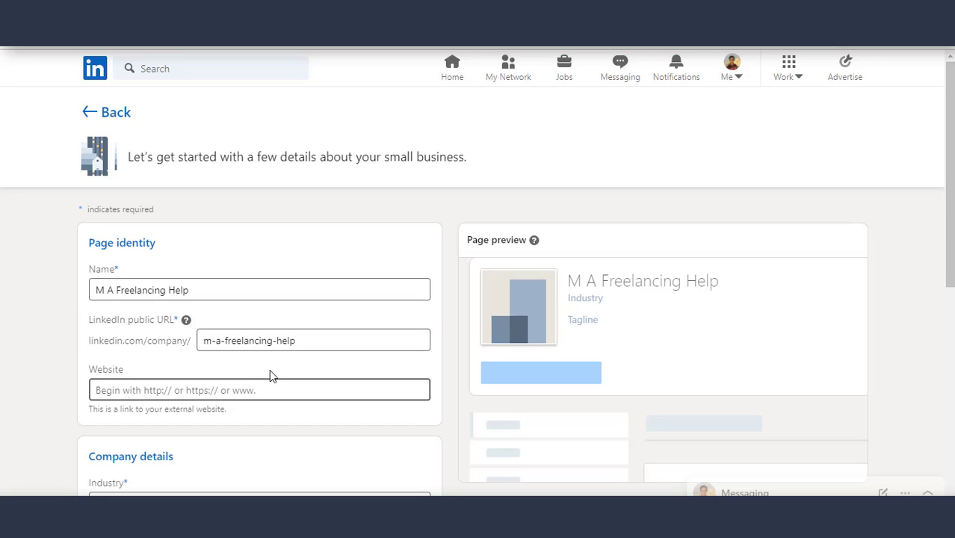
Set the company's industry to Outsourcing/Offshoring.
{"action": "scroll", "coordinate": [266, 381], "scroll_direction": "down", "scroll_amount": 1}
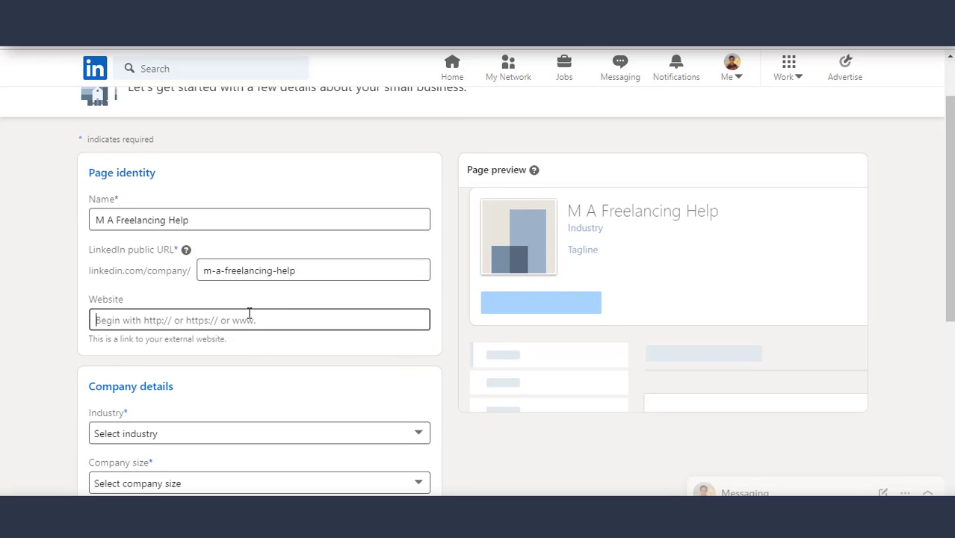
{"action": "scroll", "coordinate": [249, 314], "scroll_direction": "down", "scroll_amount": 2}
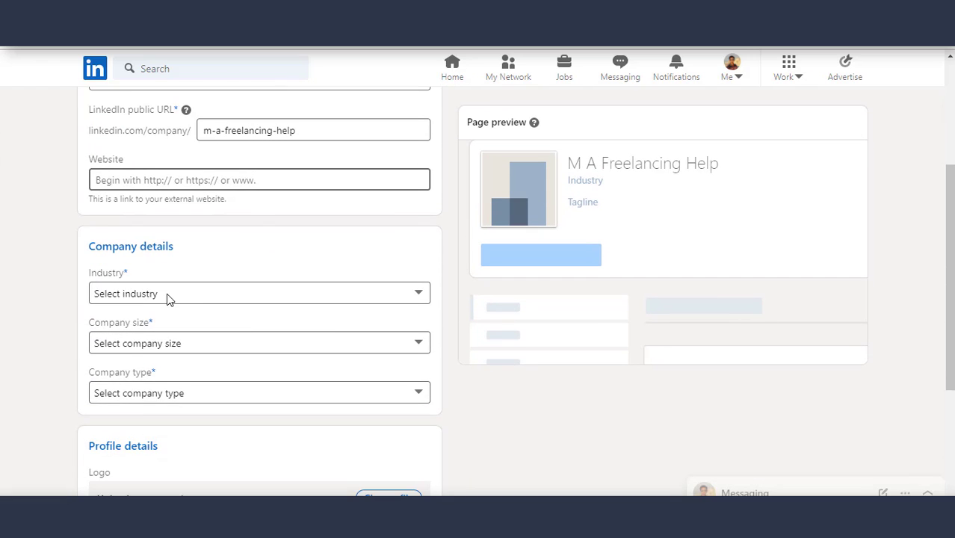
{"action": "left_click", "coordinate": [250, 294]}
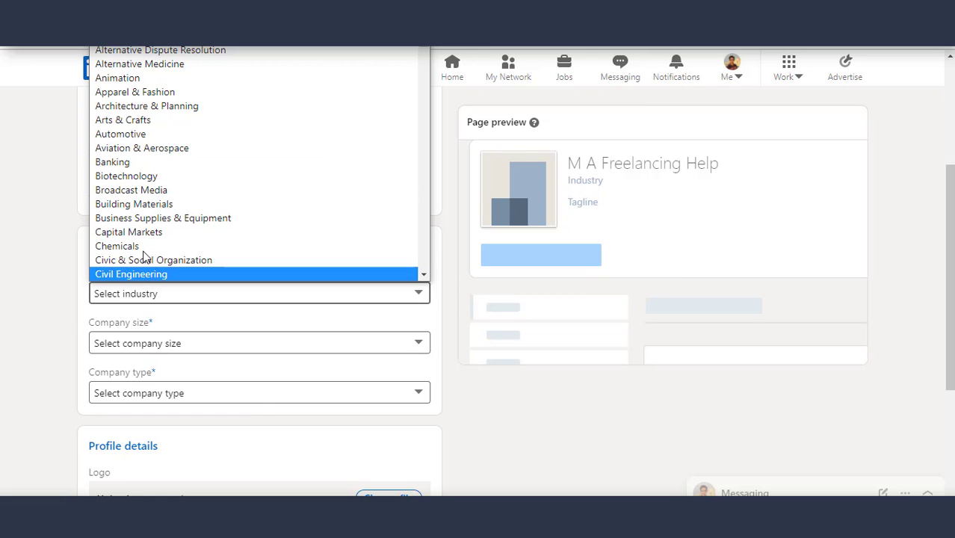
{"action": "scroll", "coordinate": [150, 145], "scroll_direction": "down", "scroll_amount": 15}
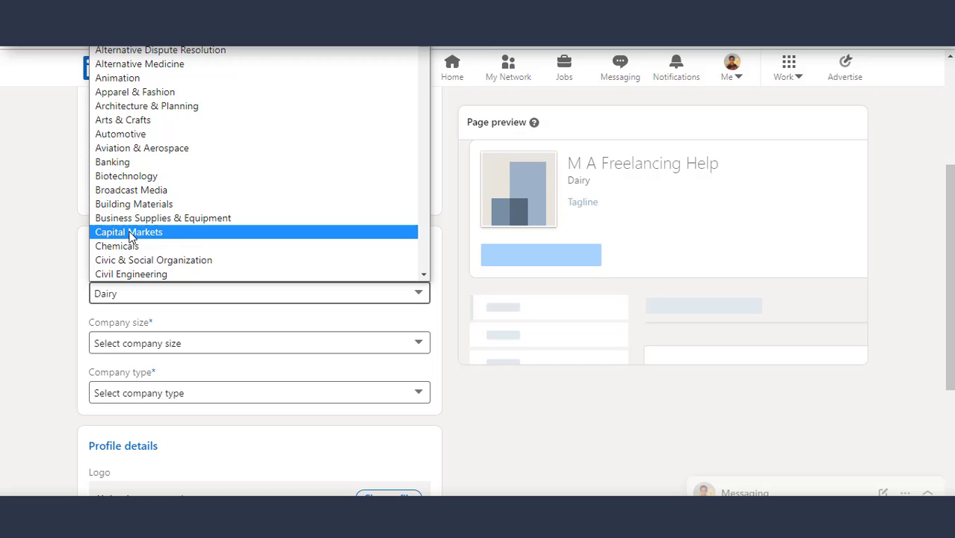
{"action": "scroll", "coordinate": [131, 239], "scroll_direction": "down", "scroll_amount": 2}
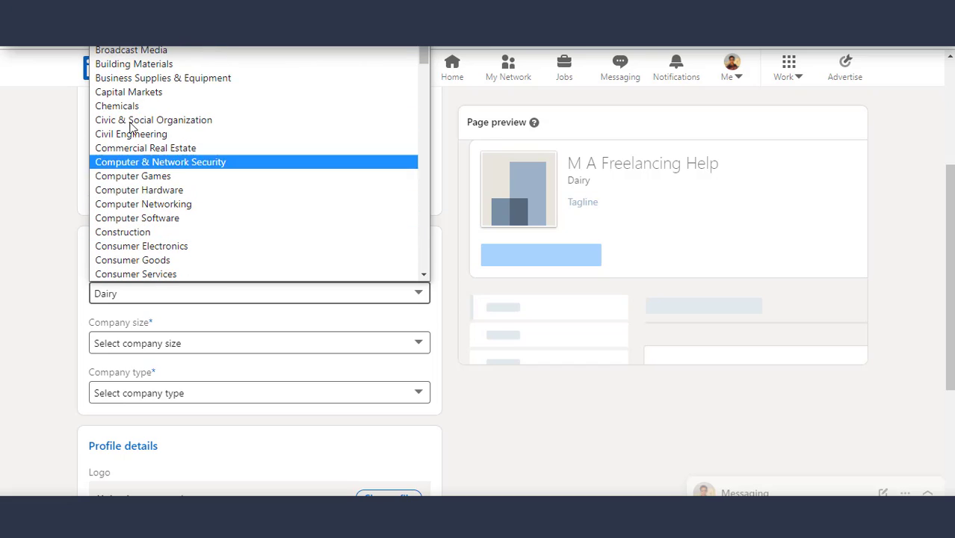
{"action": "type", "text": "info"}
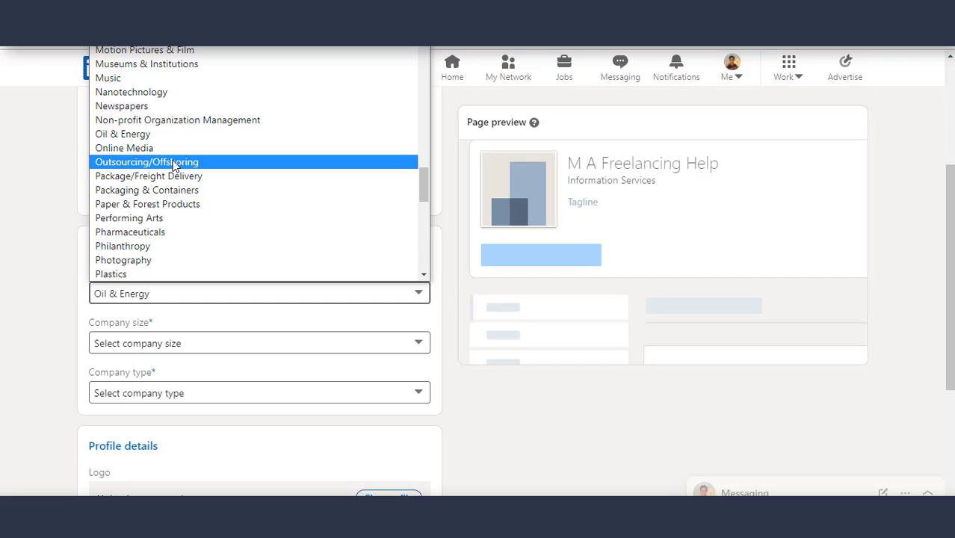
{"action": "left_click", "coordinate": [174, 163]}
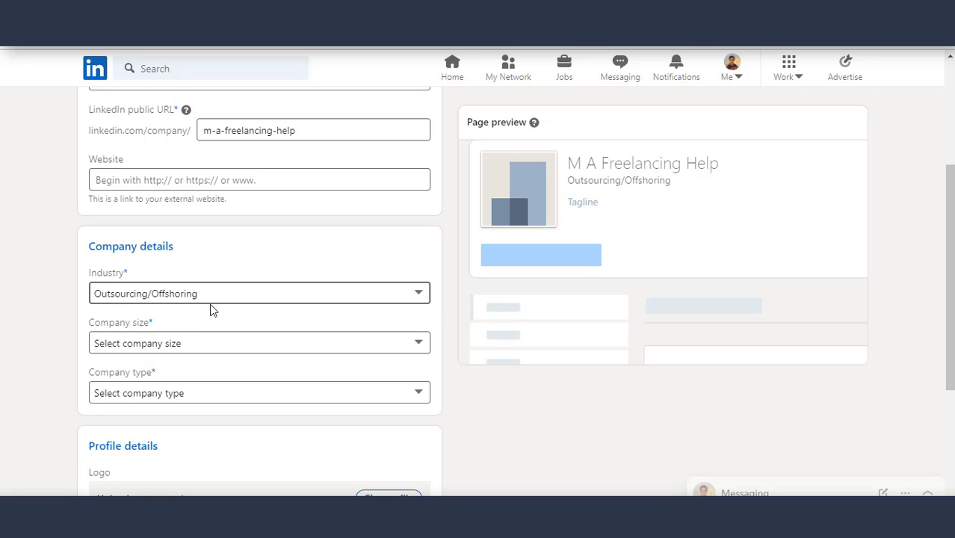
Set the company size to 11–50 employees and the company type to Privately held.
{"action": "left_click", "coordinate": [162, 344]}
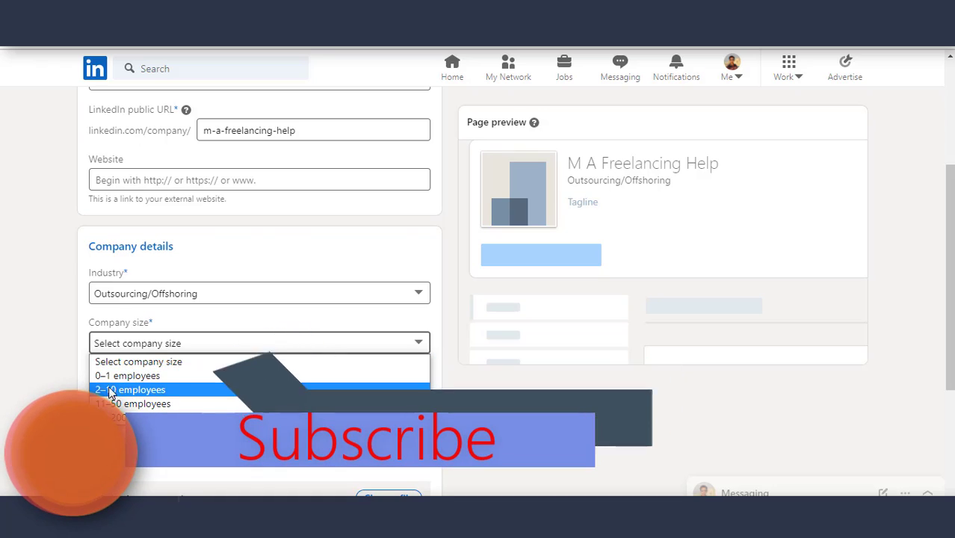
{"action": "left_click", "coordinate": [156, 404]}
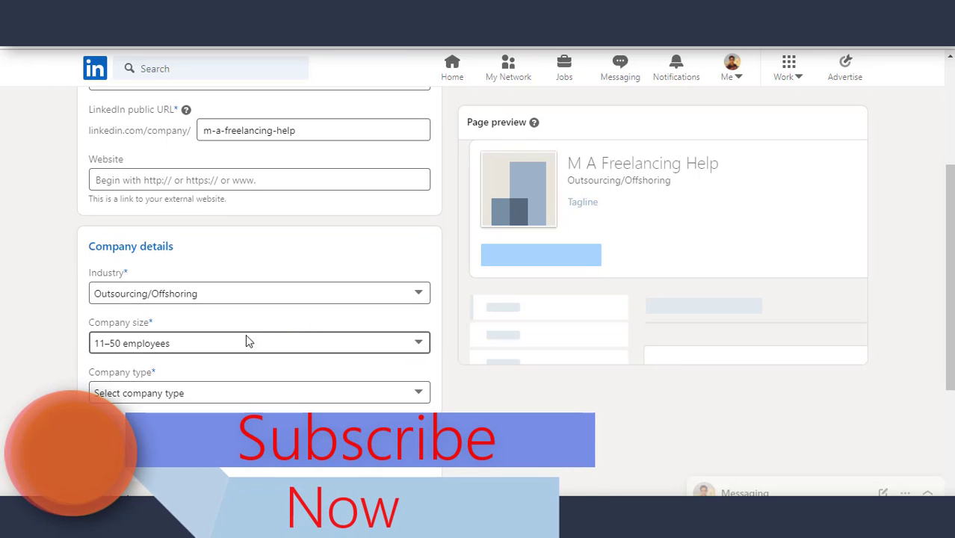
{"action": "left_click", "coordinate": [231, 392]}
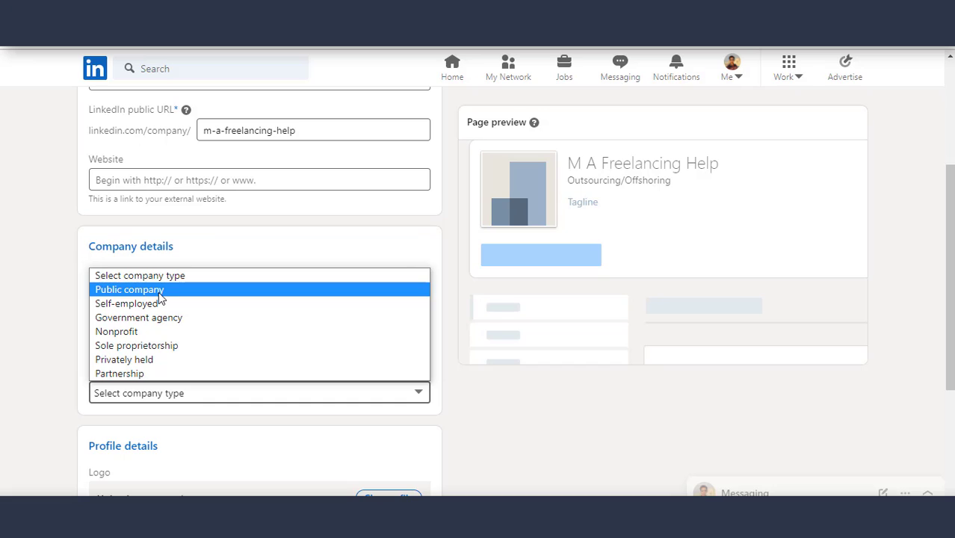
{"action": "left_click", "coordinate": [160, 366]}
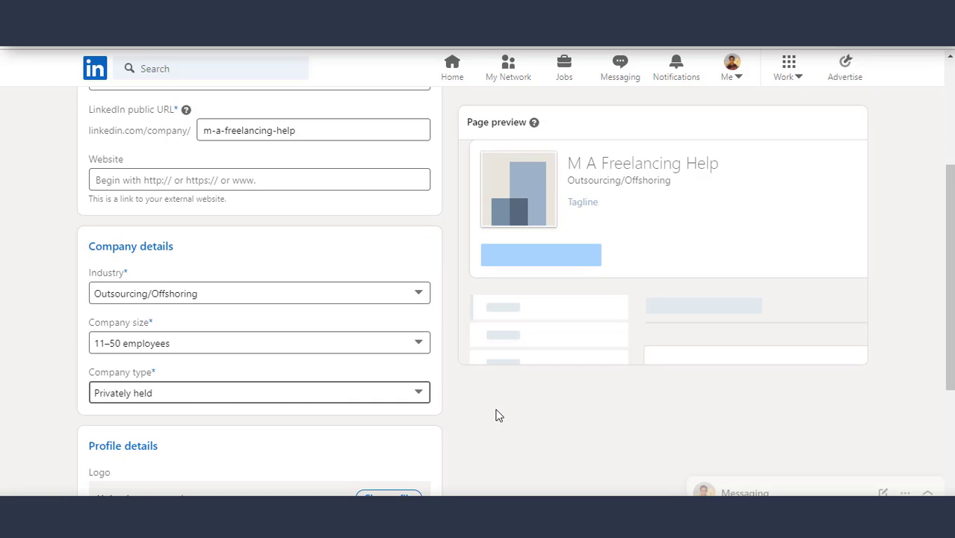
Confirm being an authorized representative of the organization, leave logo and tagline empty, and create the page.
{"action": "scroll", "coordinate": [495, 414], "scroll_direction": "down", "scroll_amount": 1}
{"action": "scroll", "coordinate": [468, 414], "scroll_direction": "down", "scroll_amount": 2}
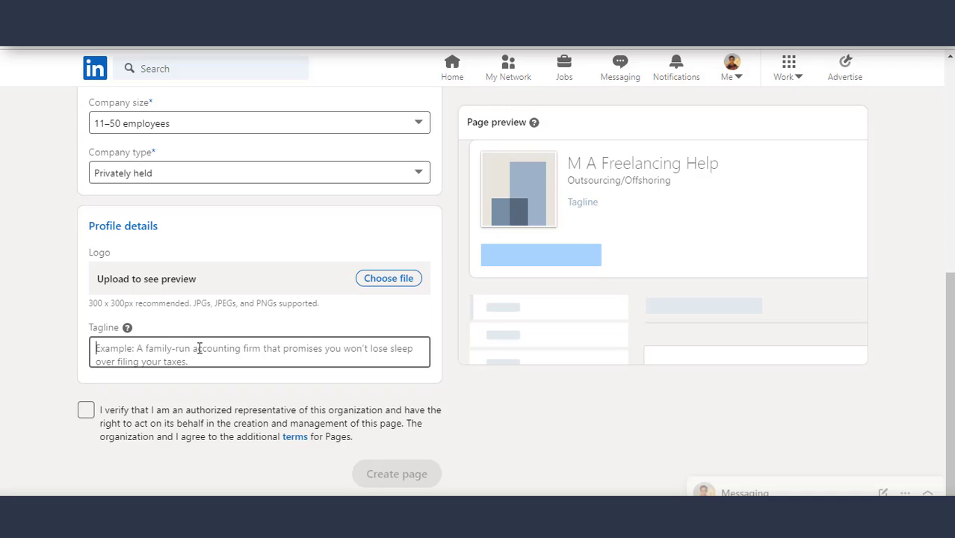
{"action": "left_click", "coordinate": [85, 410]}
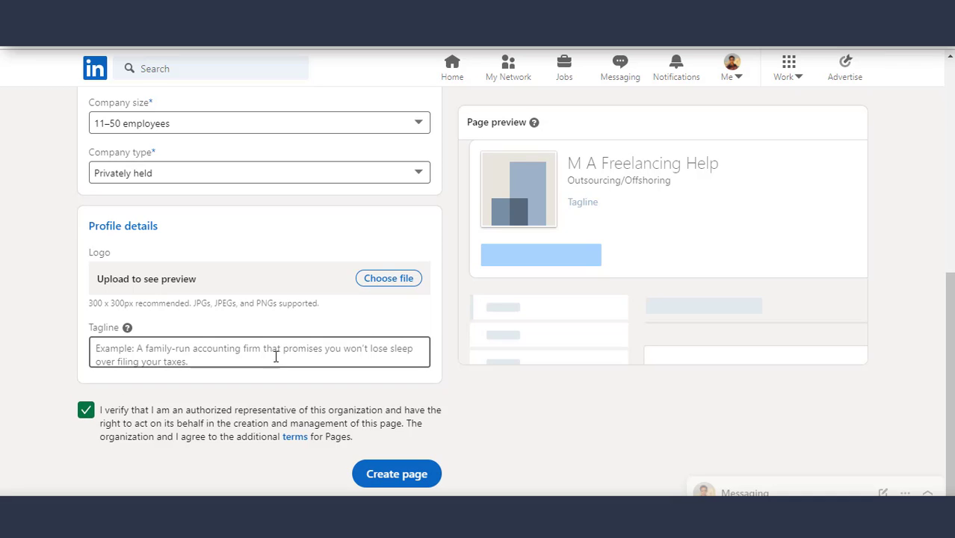
{"action": "left_click", "coordinate": [356, 346]}
{"action": "left_click", "coordinate": [397, 480]}
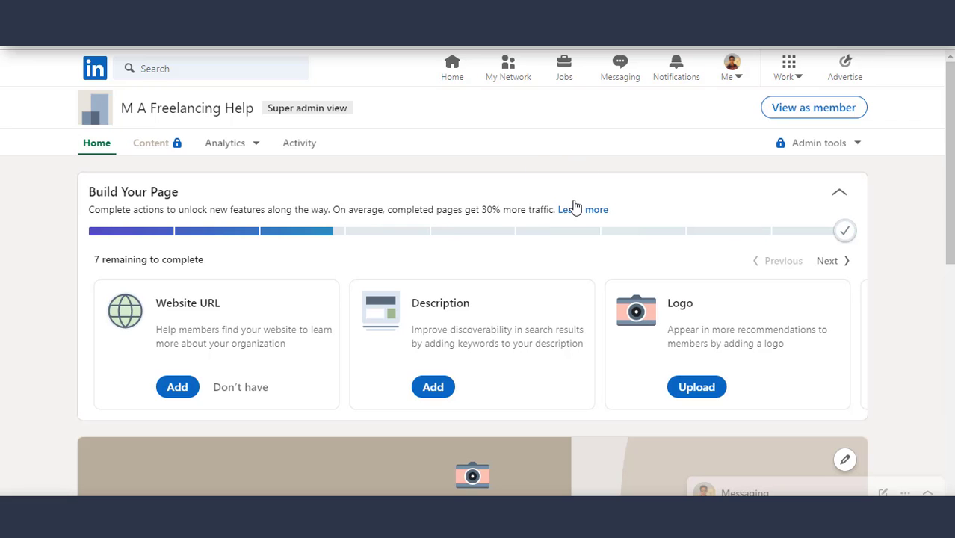
Add the copied text about freelancing and outsourcing videos as the page's description.
{"action": "scroll", "coordinate": [573, 199], "scroll_direction": "down", "scroll_amount": 7}
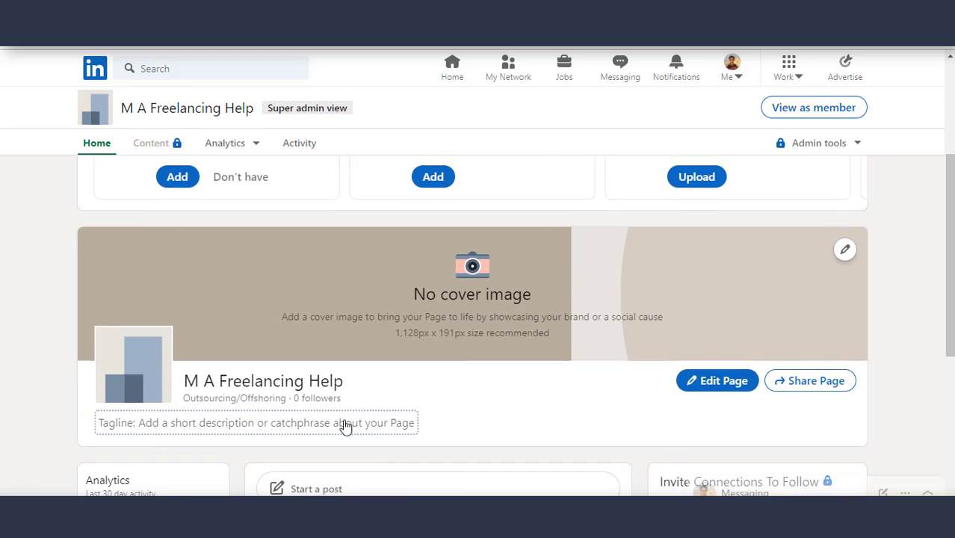
{"action": "scroll", "coordinate": [400, 329], "scroll_direction": "up", "scroll_amount": 5}
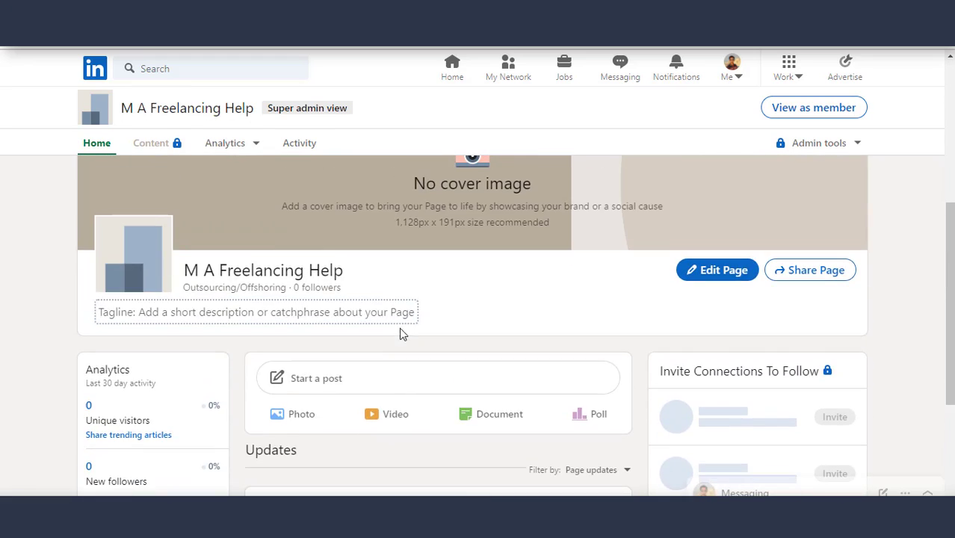
{"action": "scroll", "coordinate": [520, 234], "scroll_direction": "up", "scroll_amount": 2}
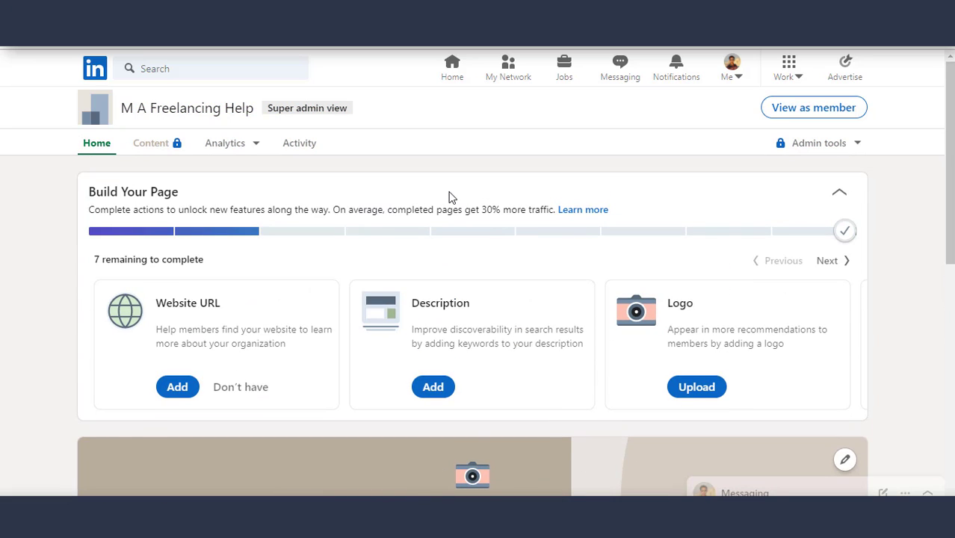
{"action": "scroll", "coordinate": [185, 249], "scroll_direction": "down", "scroll_amount": 2}
{"action": "scroll", "coordinate": [209, 239], "scroll_direction": "up", "scroll_amount": 1}
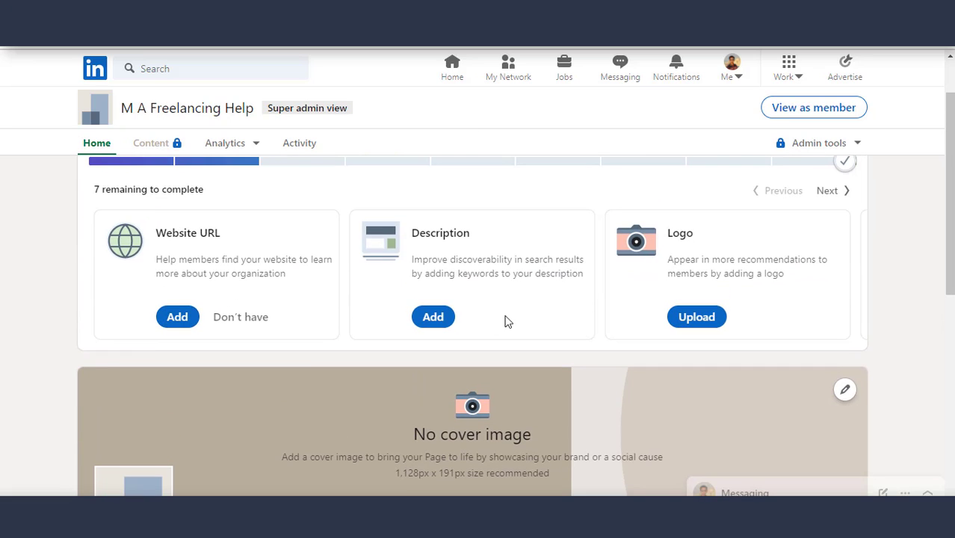
{"action": "left_click", "coordinate": [445, 319]}
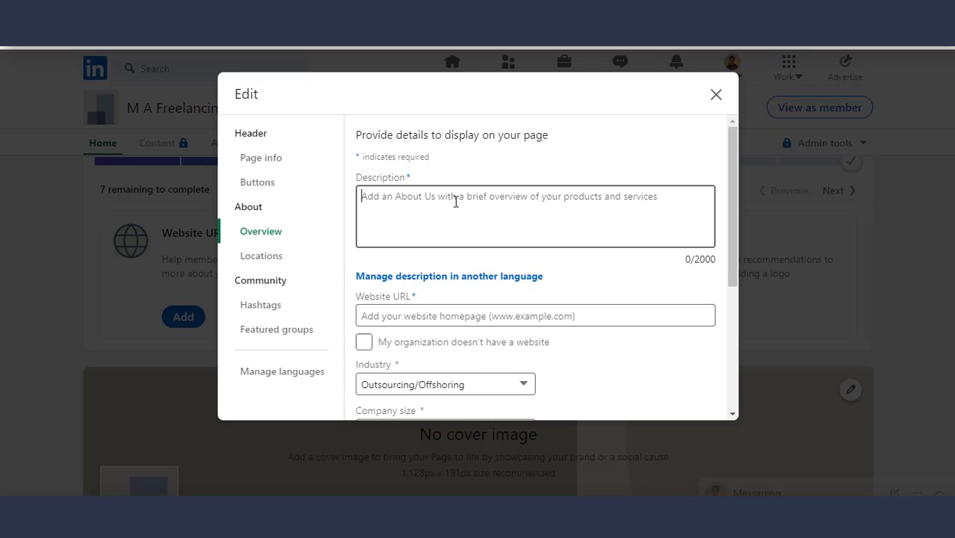
{"action": "left_click", "coordinate": [448, 199]}
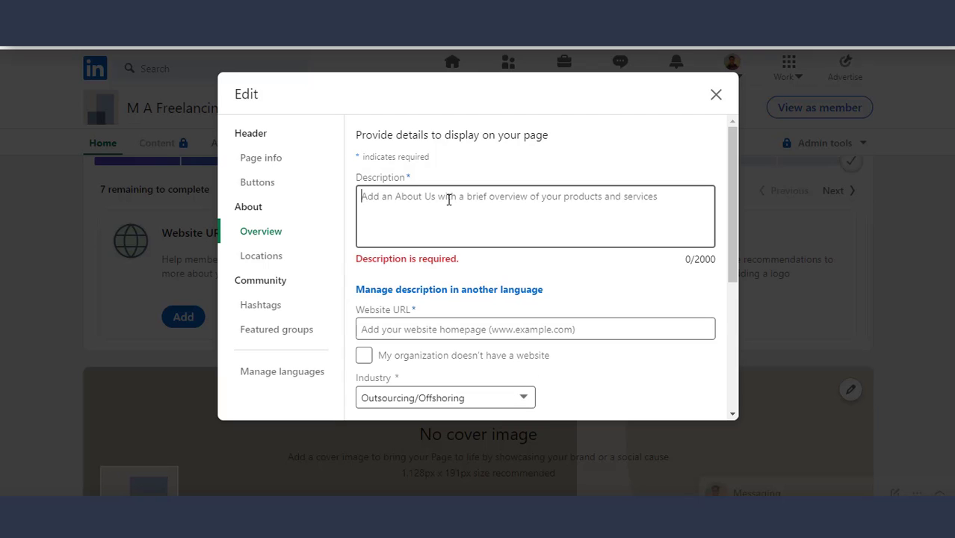
{"action": "right_click", "coordinate": [448, 198]}
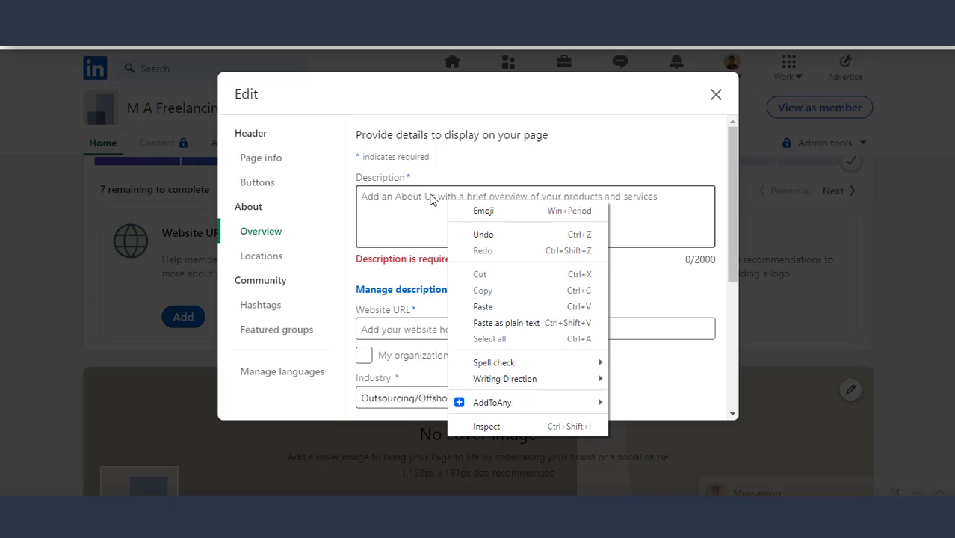
{"action": "left_click", "coordinate": [540, 307]}
{"action": "left_click", "coordinate": [432, 243]}
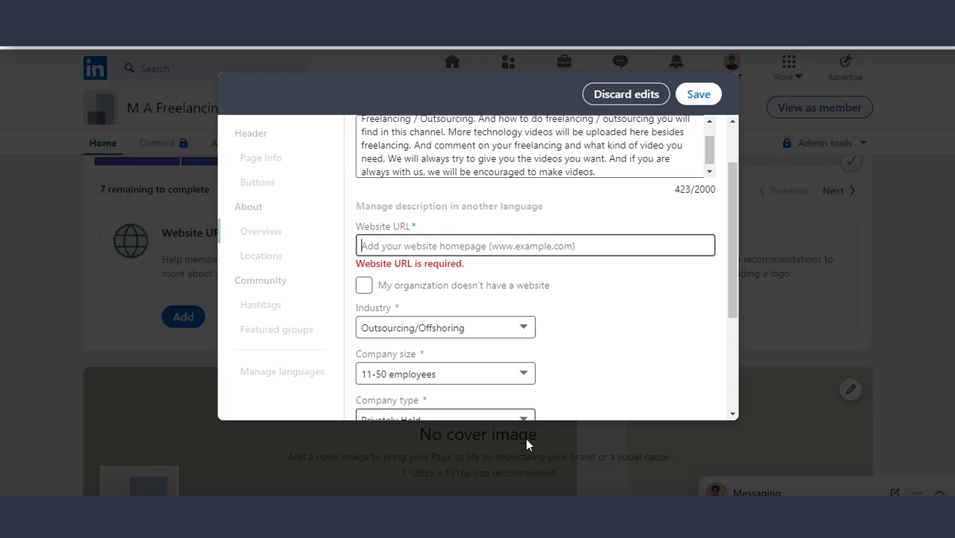
{"action": "key", "text": "ctrl+t"}
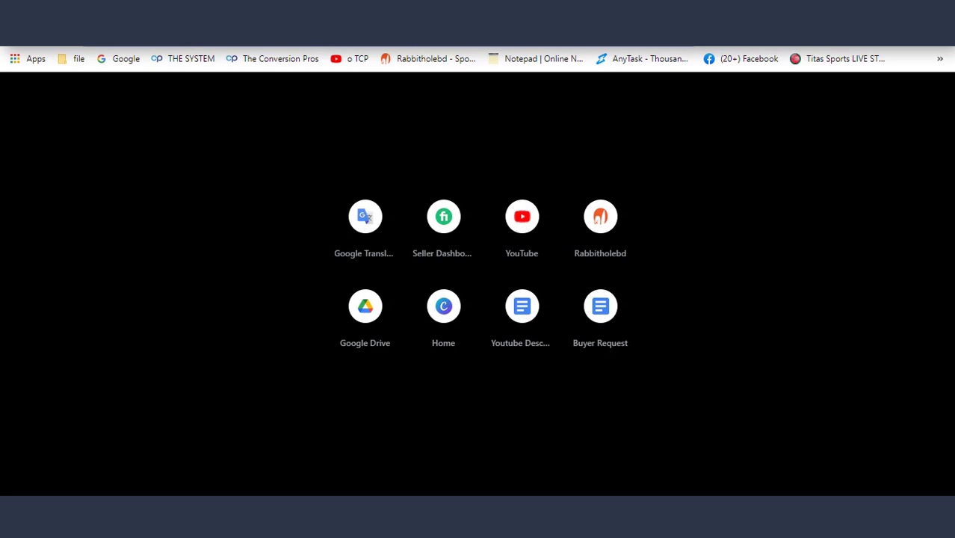
{"action": "left_click", "coordinate": [366, 217]}
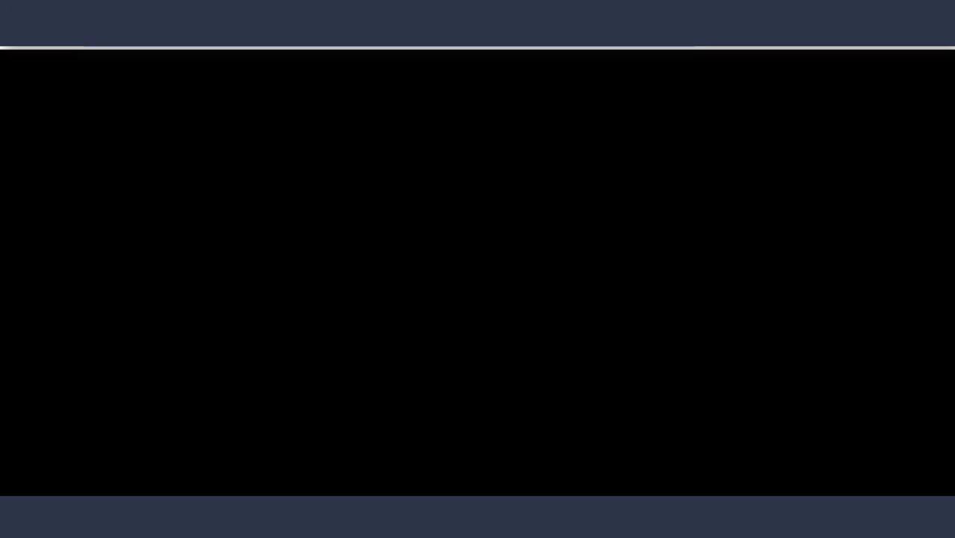
{"action": "right_click", "coordinate": [419, 45]}
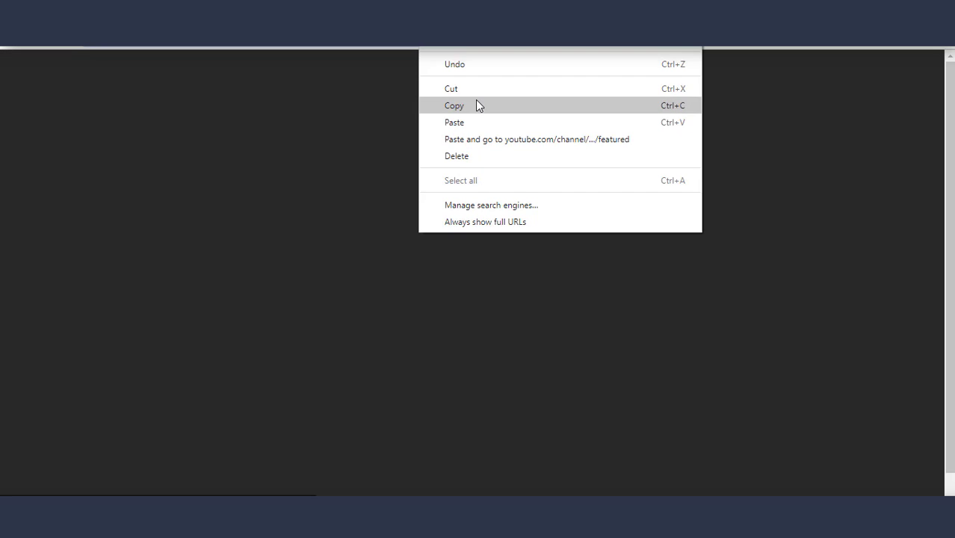
{"action": "left_click", "coordinate": [477, 104]}
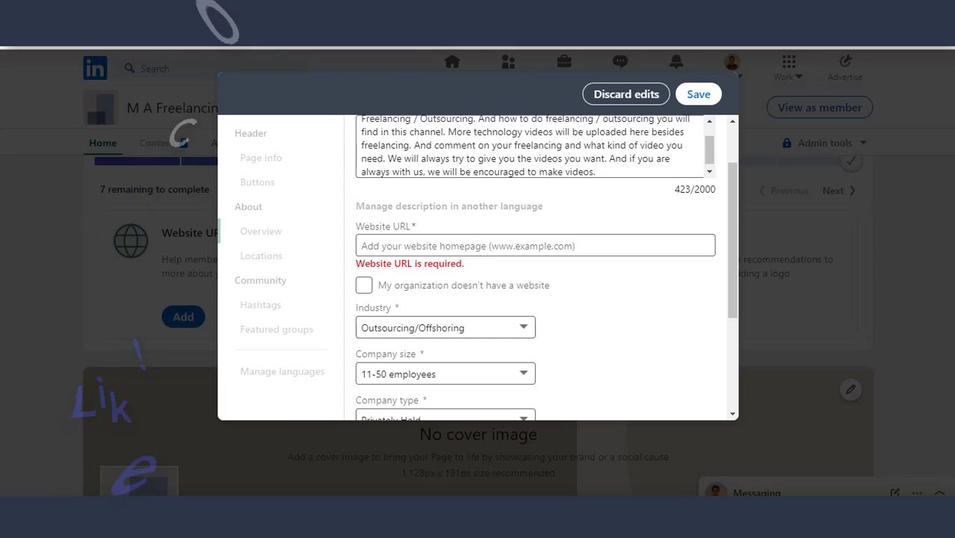
{"action": "left_click", "coordinate": [403, 245]}
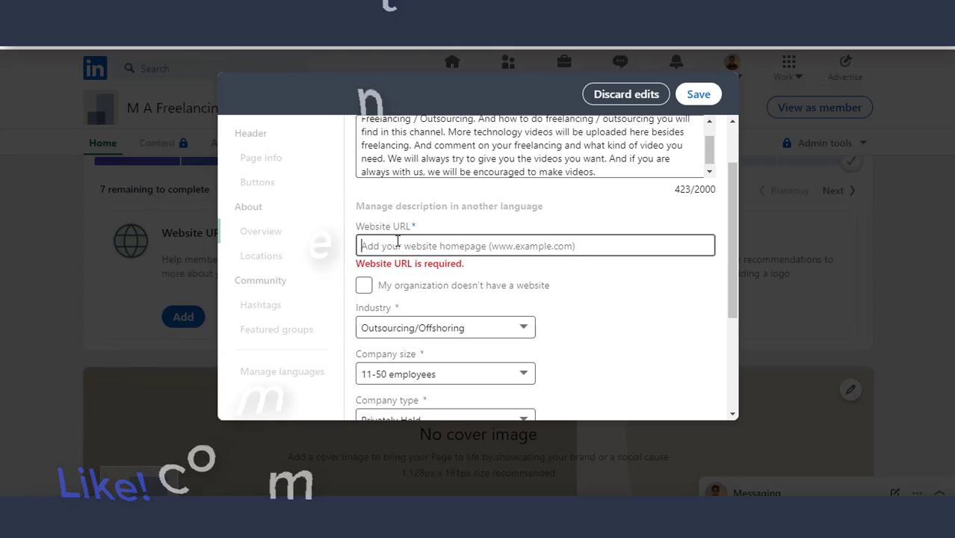
{"action": "right_click", "coordinate": [403, 246]}
{"action": "left_click", "coordinate": [437, 348]}
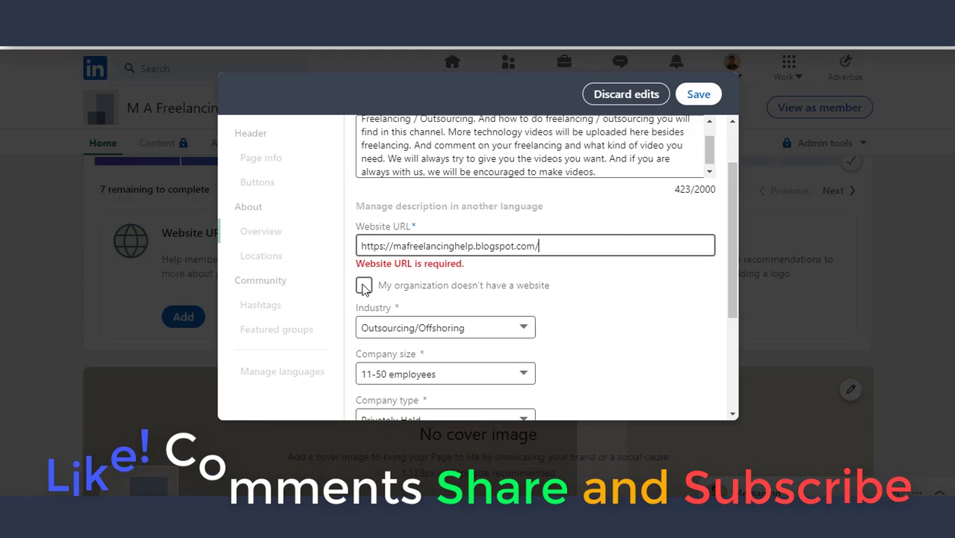
{"action": "scroll", "coordinate": [579, 272], "scroll_direction": "down", "scroll_amount": 1}
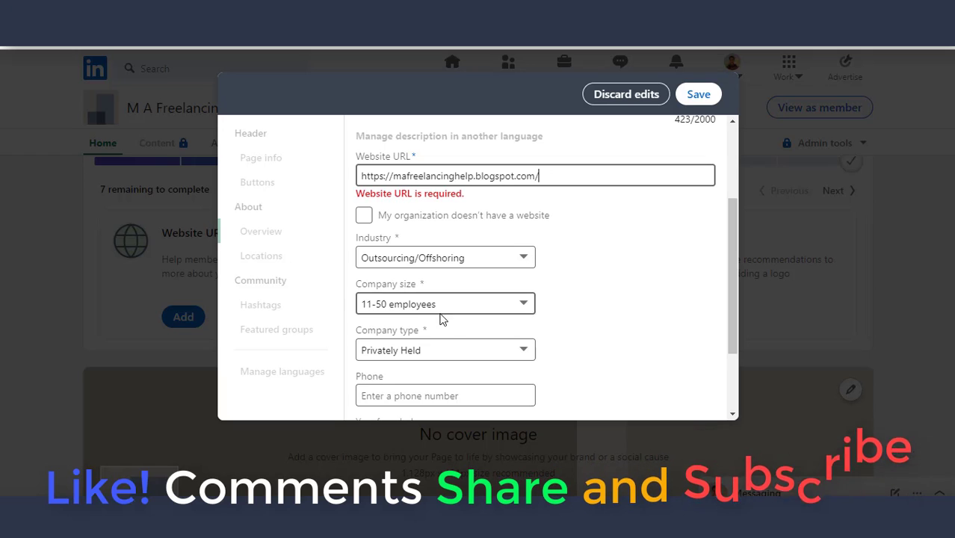
{"action": "scroll", "coordinate": [489, 313], "scroll_direction": "down", "scroll_amount": 2}
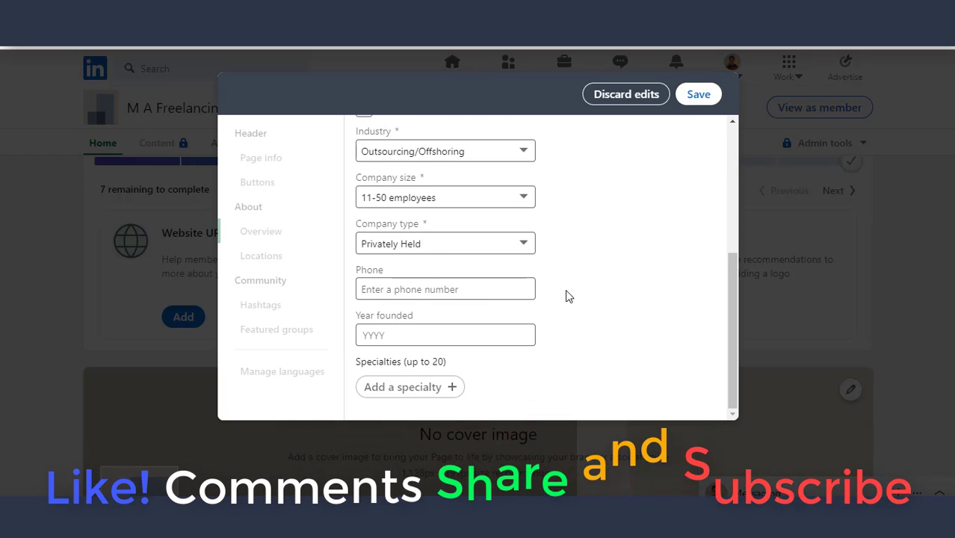
{"action": "left_click", "coordinate": [475, 291]}
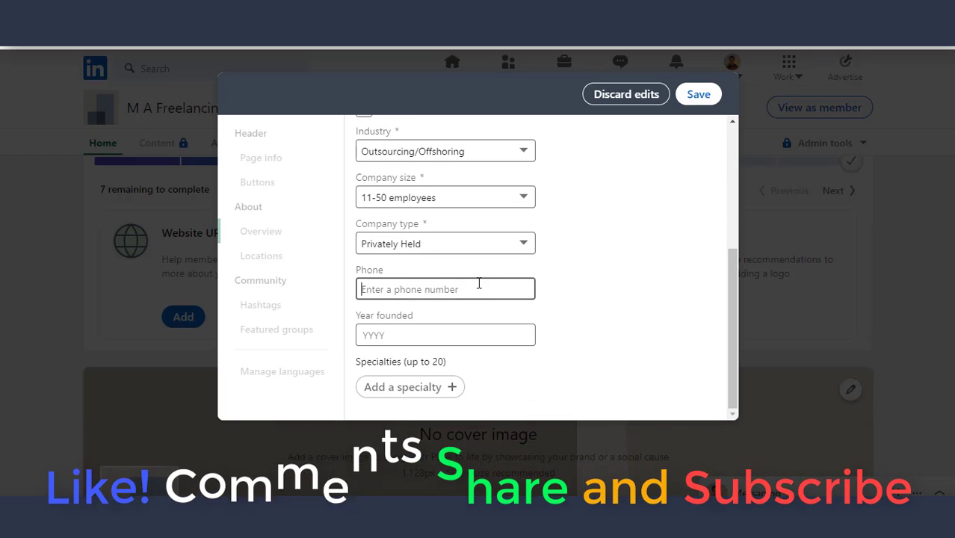
{"action": "key", "text": "ctrl+v"}
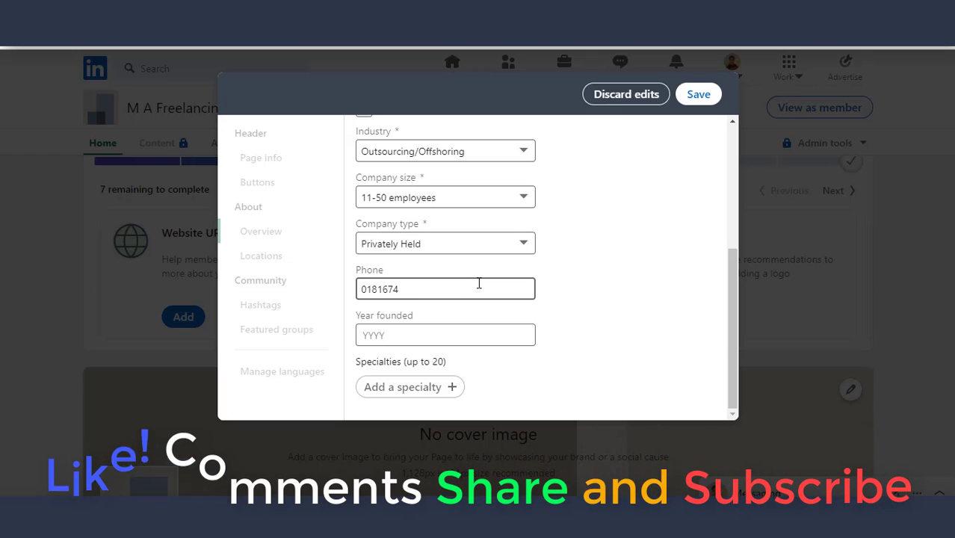
{"action": "key", "text": "ctrl+z"}
{"action": "left_click", "coordinate": [457, 332]}
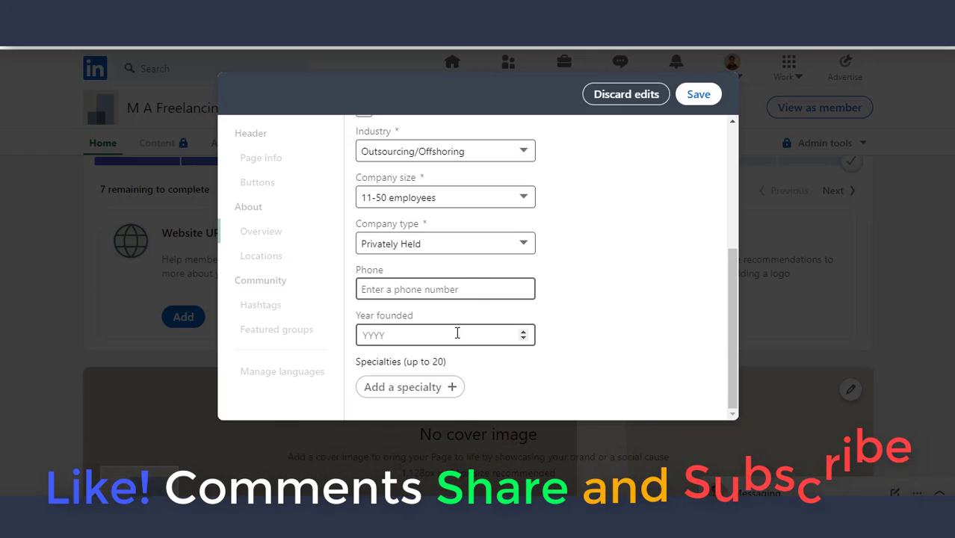
{"action": "type", "text": "-2"}
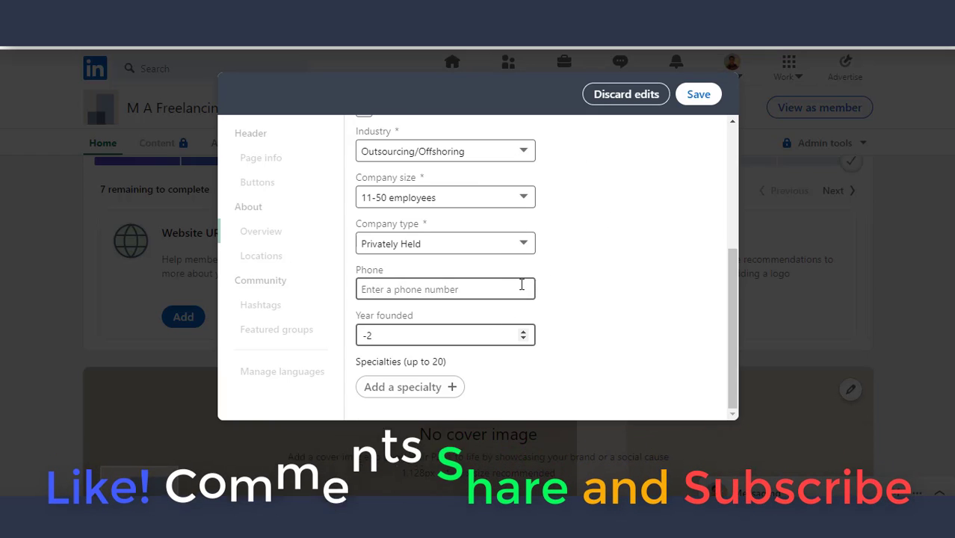
{"action": "scroll", "coordinate": [524, 288], "scroll_direction": "up", "scroll_amount": 1}
{"action": "scroll", "coordinate": [517, 288], "scroll_direction": "down", "scroll_amount": 1}
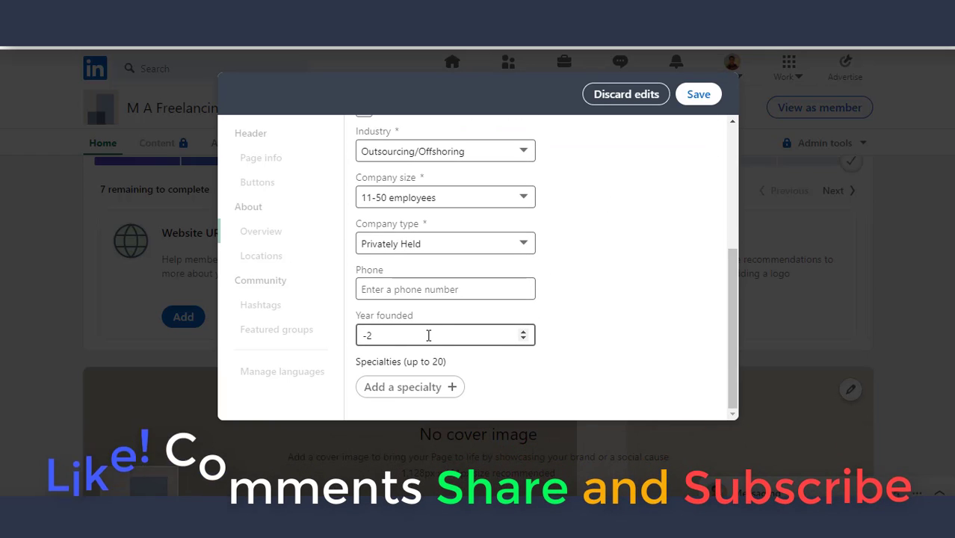
{"action": "key", "text": "BackSpace"}
{"action": "key", "text": "BackSpace"}
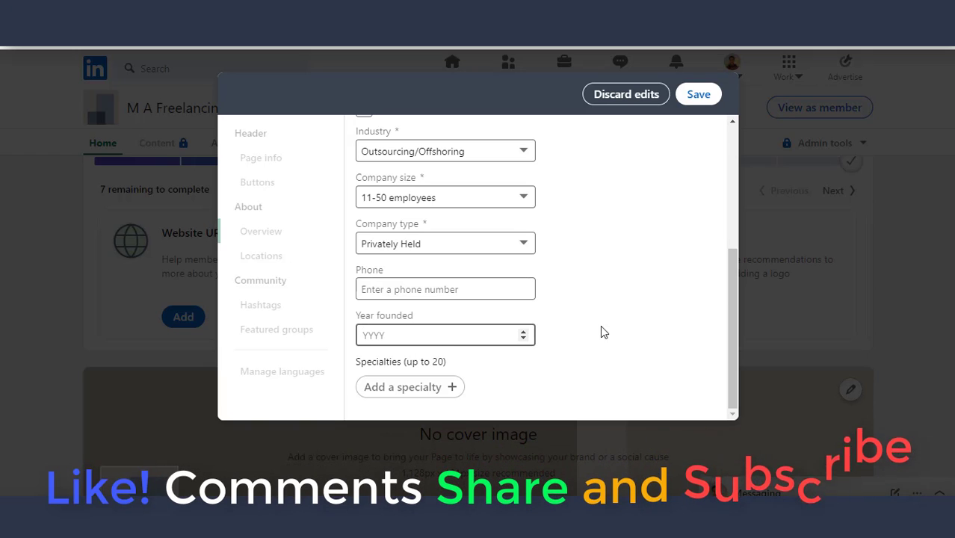
{"action": "left_click", "coordinate": [416, 388]}
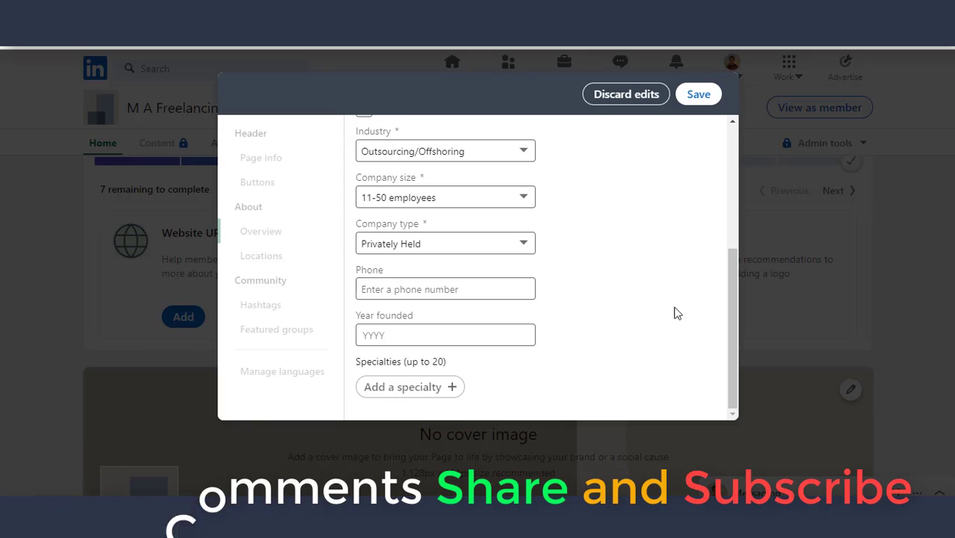
{"action": "left_click", "coordinate": [451, 394]}
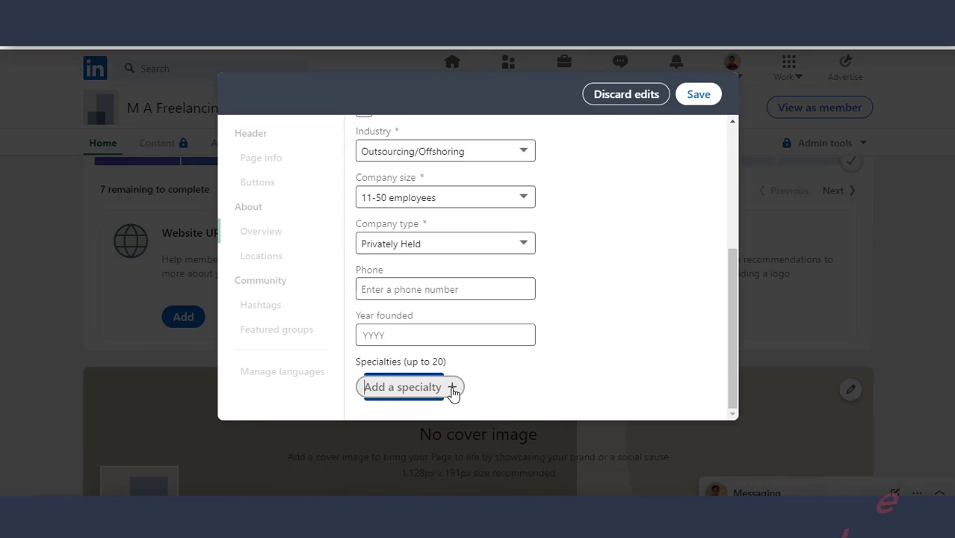
{"action": "left_click", "coordinate": [528, 369]}
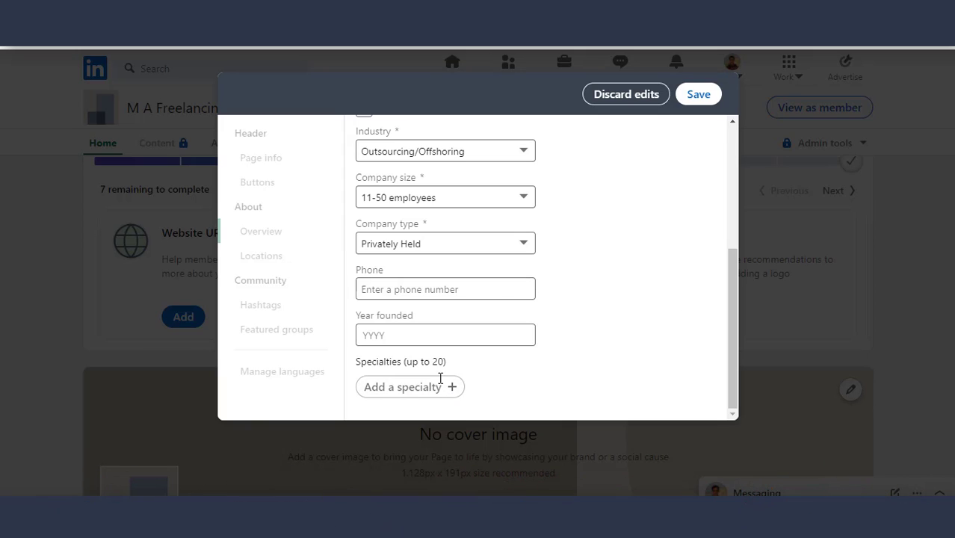
Save the page's overview details and close the editor.
{"action": "scroll", "coordinate": [609, 311], "scroll_direction": "up", "scroll_amount": 2}
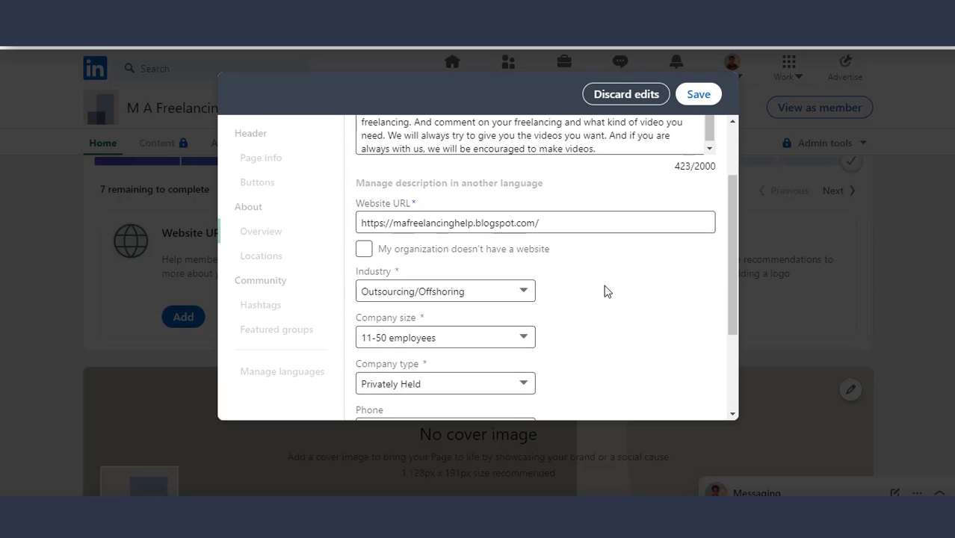
{"action": "scroll", "coordinate": [606, 291], "scroll_direction": "up", "scroll_amount": 2}
{"action": "left_click", "coordinate": [700, 93]}
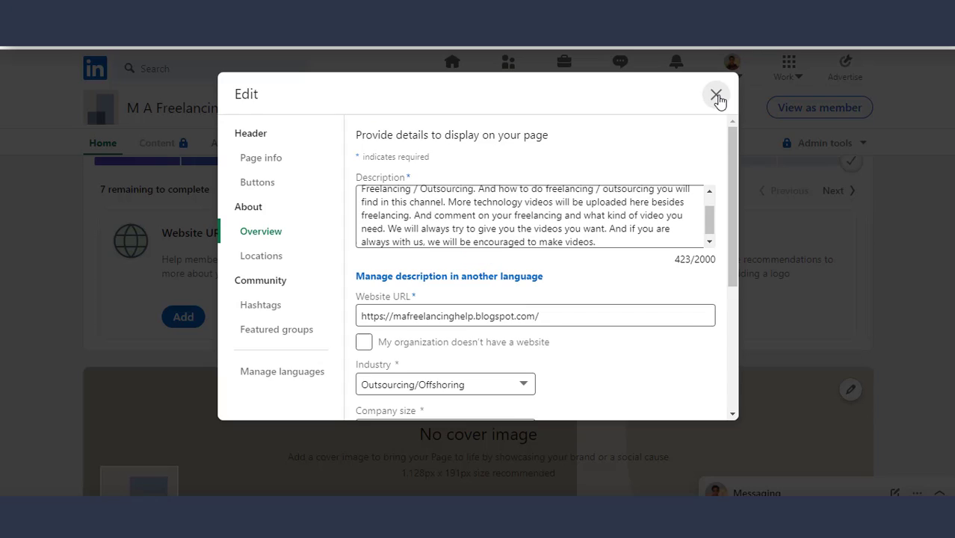
{"action": "left_click", "coordinate": [715, 96]}
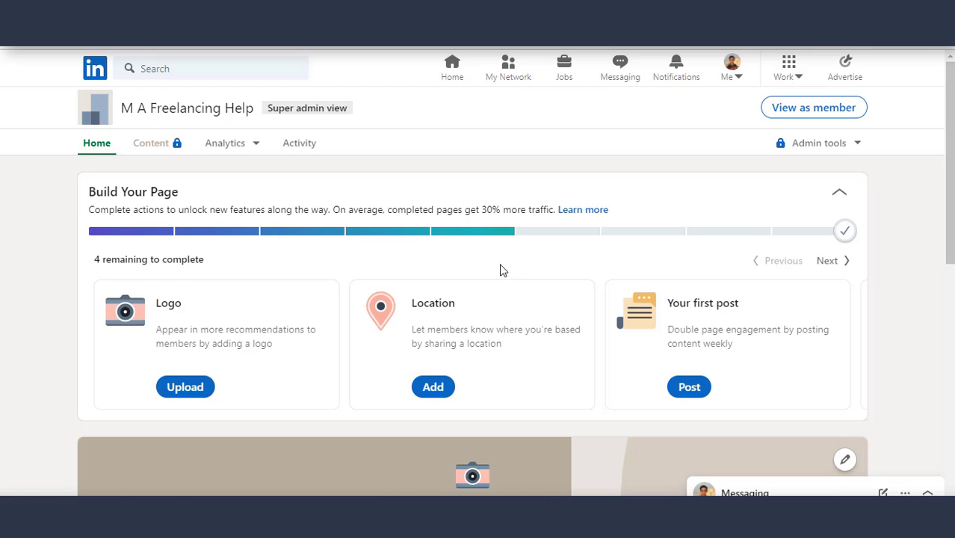
Start adding a primary location for the page and set its country to Bangladesh.
{"action": "scroll", "coordinate": [478, 284], "scroll_direction": "down", "scroll_amount": 1}
{"action": "left_click", "coordinate": [432, 316]}
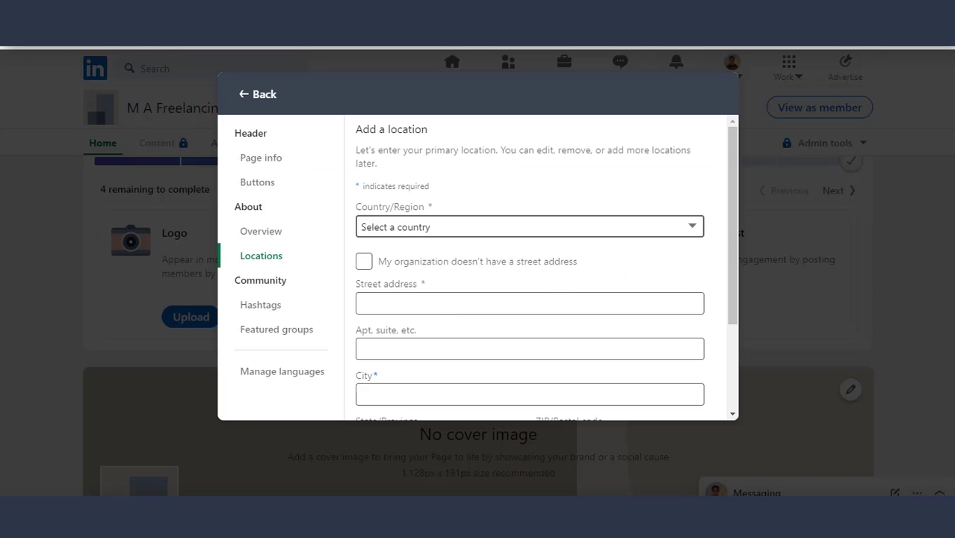
{"action": "left_click", "coordinate": [409, 304]}
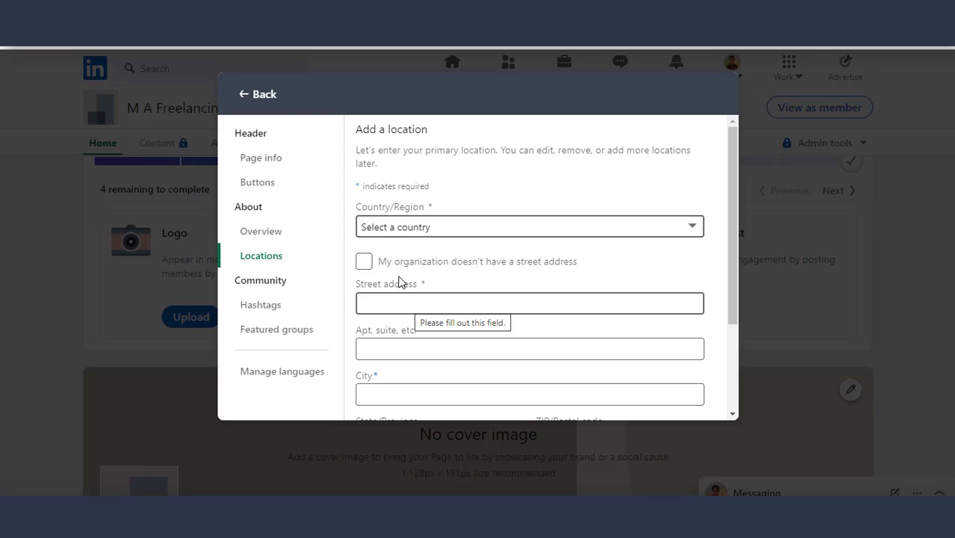
{"action": "left_click", "coordinate": [454, 226]}
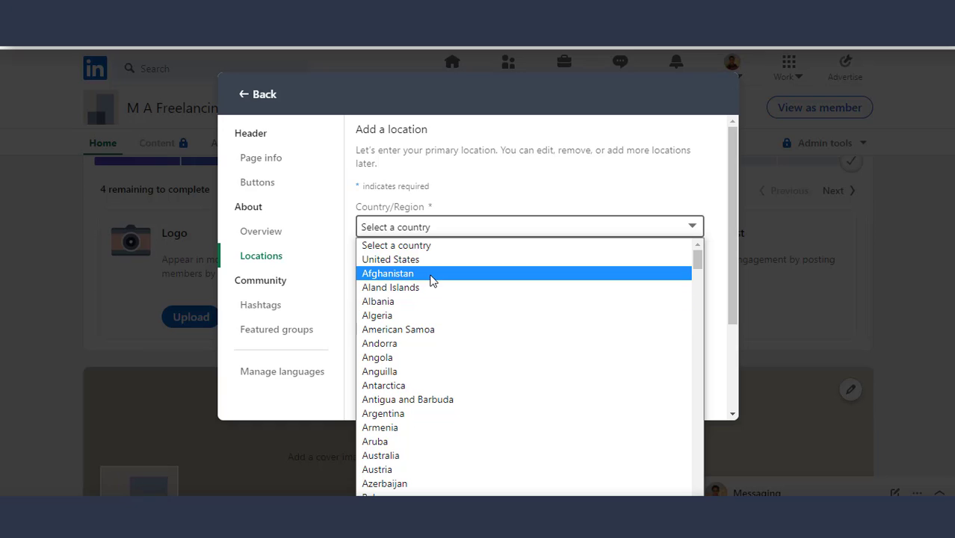
{"action": "scroll", "coordinate": [426, 314], "scroll_direction": "down", "scroll_amount": 2}
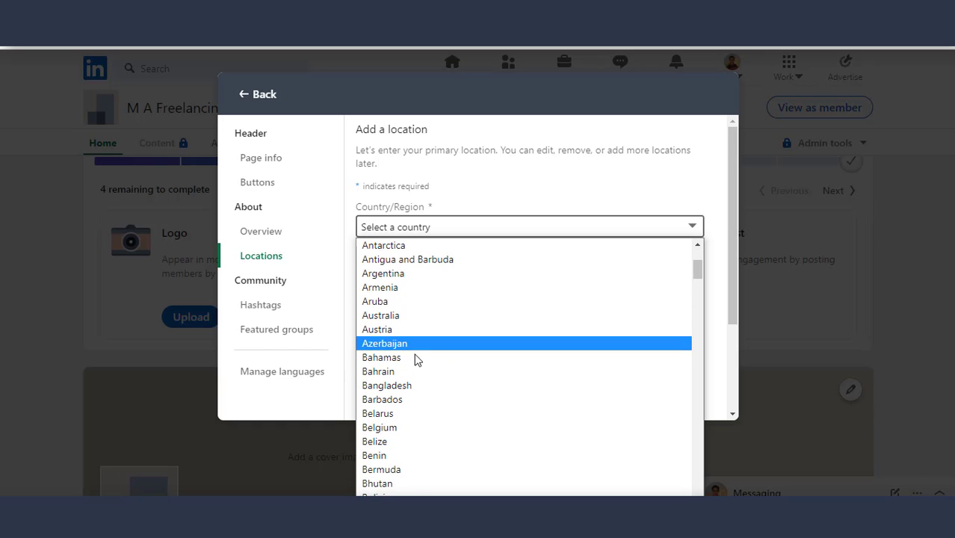
{"action": "left_click", "coordinate": [413, 385]}
Fill in the organization's street address by accepting the first suggested match, leaving the apartment or suite field empty.
{"action": "left_click", "coordinate": [415, 308]}
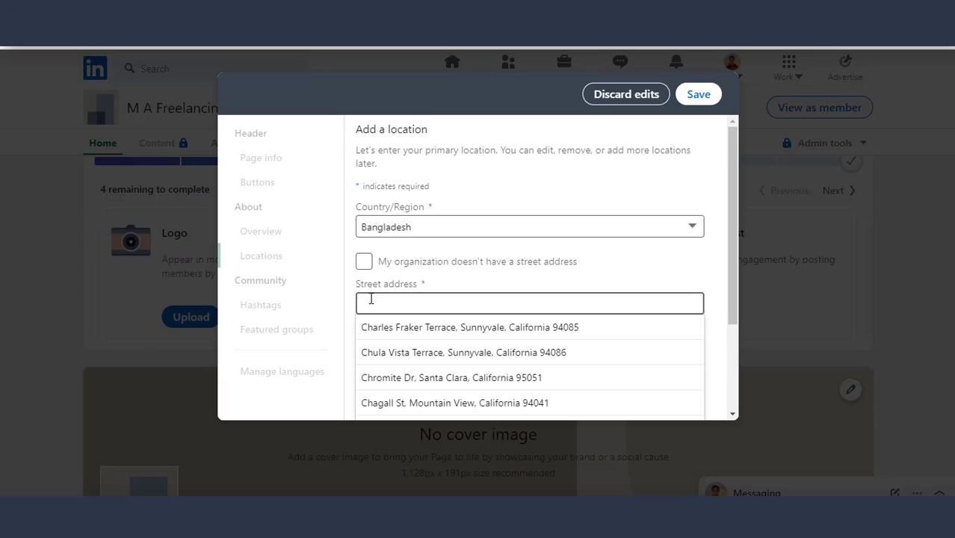
{"action": "type", "text": "C"}
{"action": "key", "text": "BackSpace"}
{"action": "key", "text": "BackSpace"}
{"action": "key", "text": "BackSpace"}
{"action": "key", "text": "BackSpace"}
{"action": "key", "text": "BackSpace"}
{"action": "key", "text": "BackSpace"}
{"action": "key", "text": "BackSpace"}
{"action": "key", "text": "BackSpace"}
{"action": "key", "text": "BackSpace"}
{"action": "key", "text": "BackSpace"}
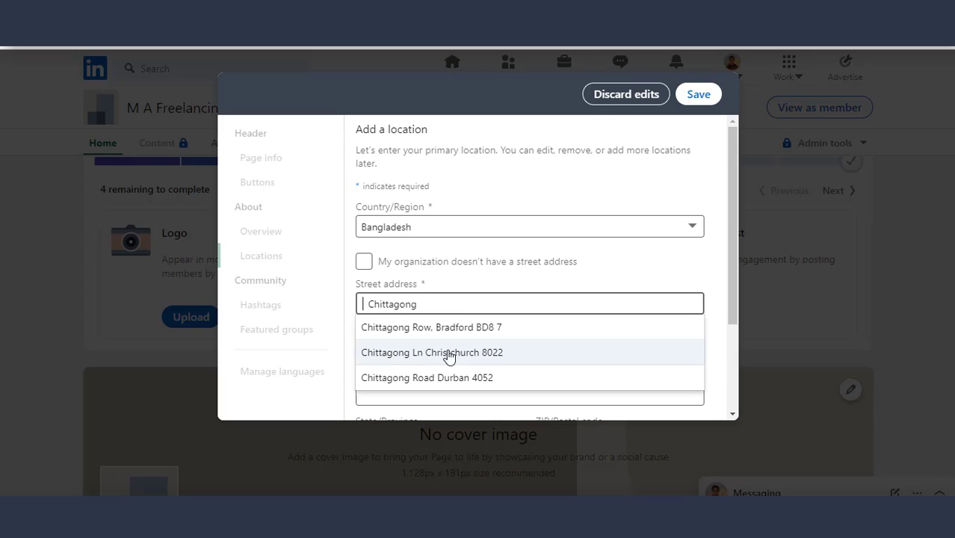
{"action": "left_click", "coordinate": [448, 329]}
{"action": "left_click", "coordinate": [423, 350]}
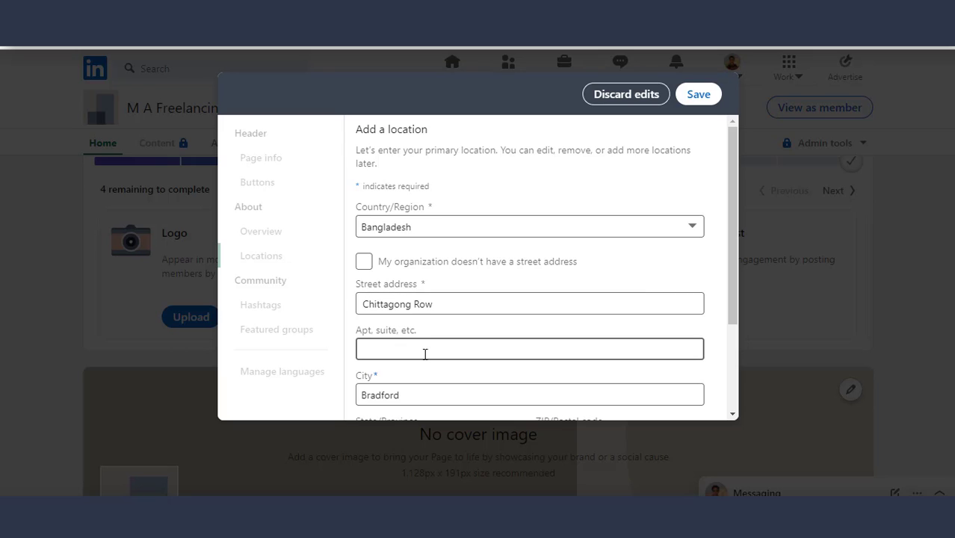
Fill in the location's city, province, postal code and location name, and save it as the page's primary location.
{"action": "left_click", "coordinate": [427, 389]}
{"action": "scroll", "coordinate": [433, 383], "scroll_direction": "down", "scroll_amount": 1}
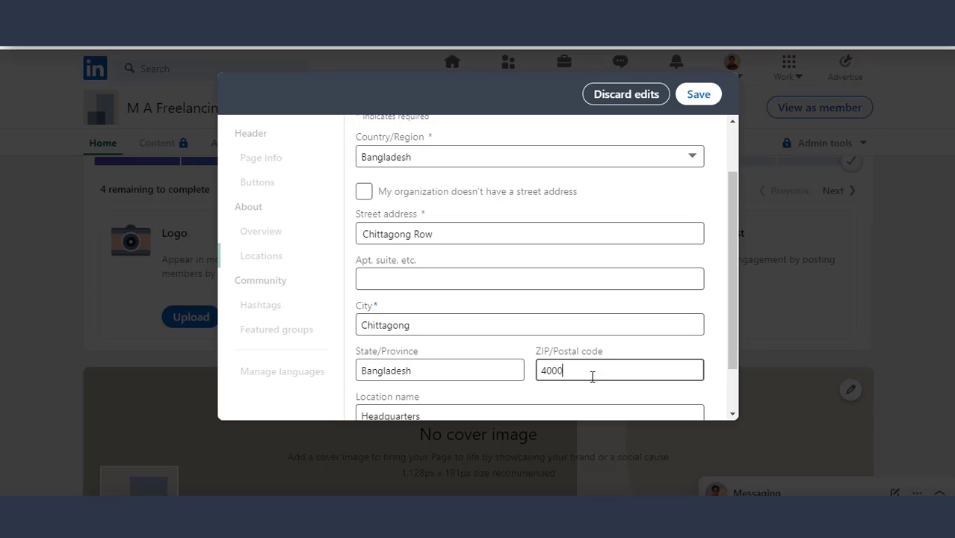
{"action": "scroll", "coordinate": [385, 355], "scroll_direction": "down", "scroll_amount": 1}
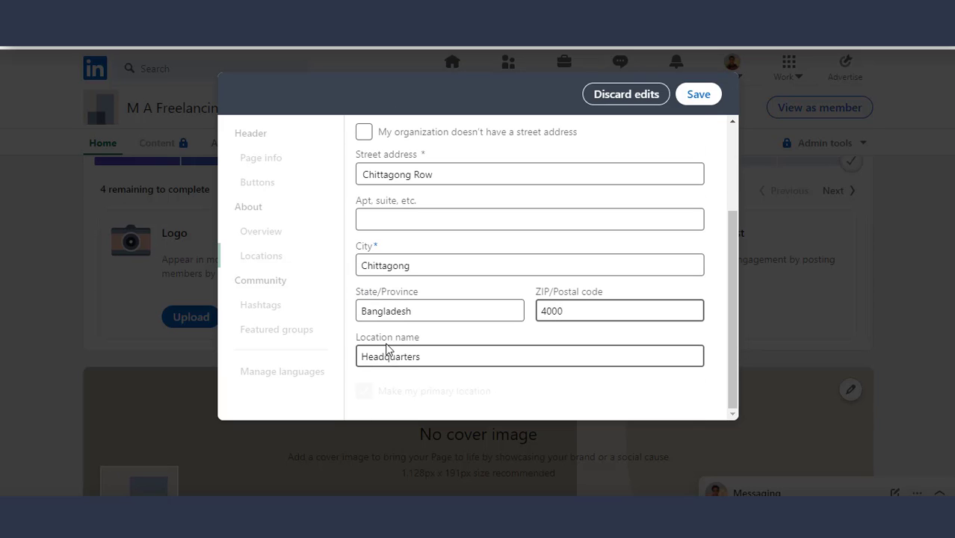
{"action": "left_click", "coordinate": [425, 356]}
{"action": "scroll", "coordinate": [445, 356], "scroll_direction": "up", "scroll_amount": 2}
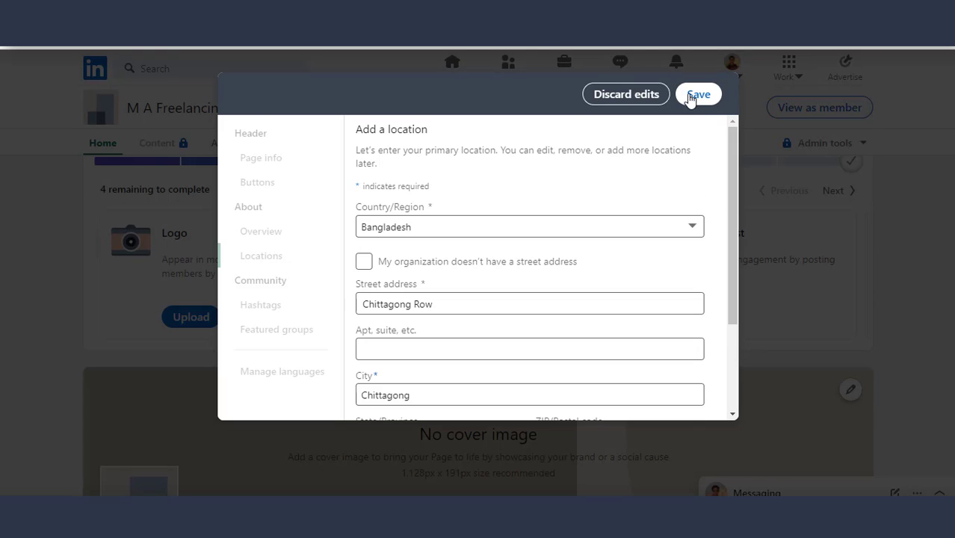
{"action": "left_click", "coordinate": [698, 95]}
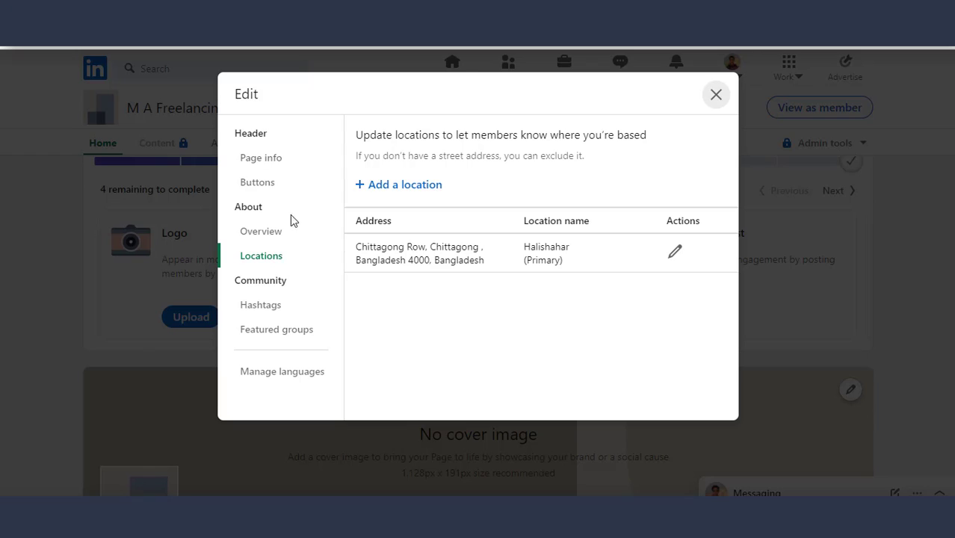
Enter "Freelancing" as the tagline in the page info.
{"action": "left_click", "coordinate": [259, 165]}
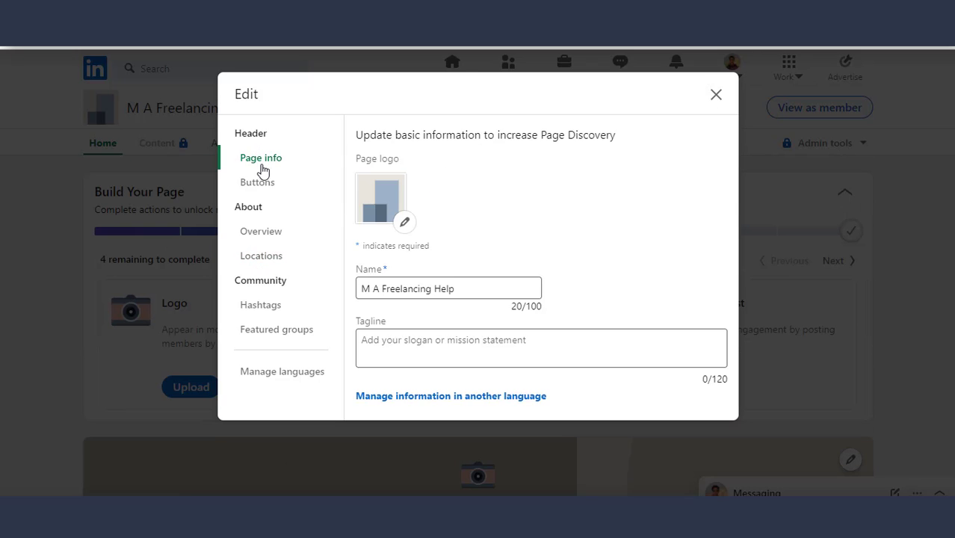
{"action": "left_click", "coordinate": [470, 284]}
{"action": "left_click", "coordinate": [437, 347]}
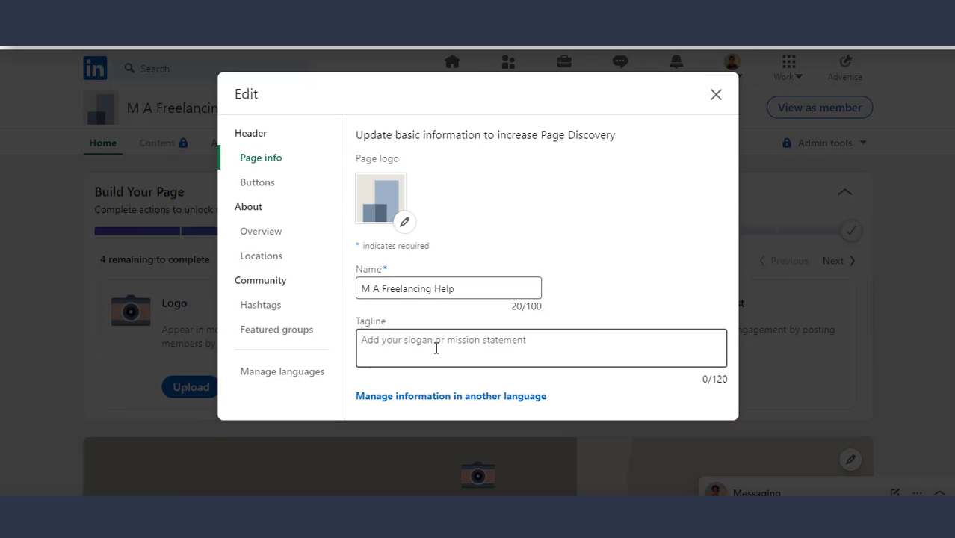
{"action": "right_click", "coordinate": [437, 348]}
{"action": "left_click", "coordinate": [389, 341]}
{"action": "right_click", "coordinate": [393, 341]}
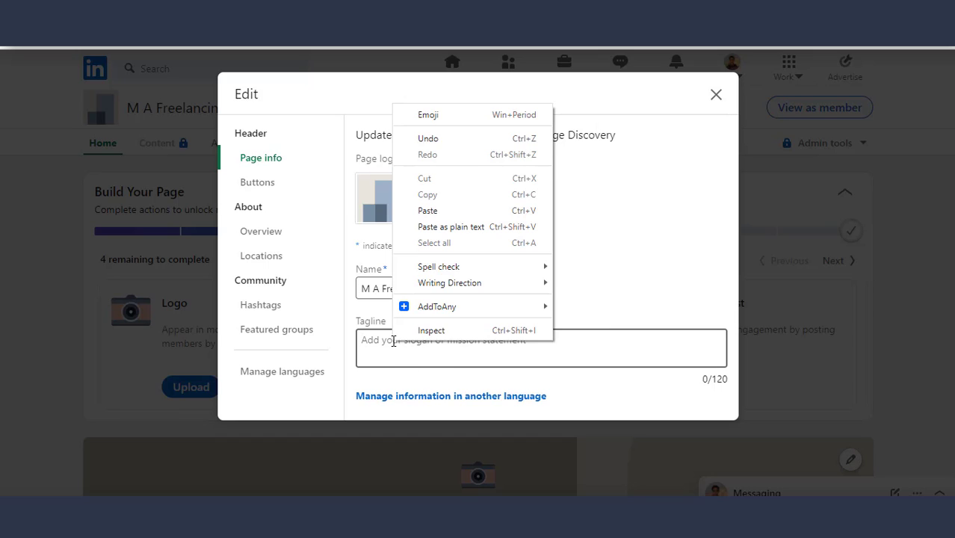
{"action": "left_click", "coordinate": [393, 341]}
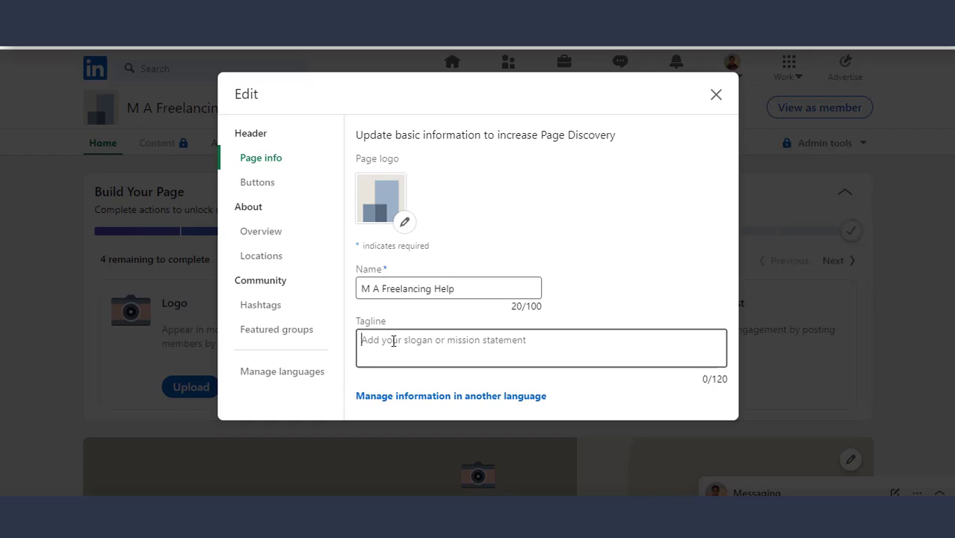
{"action": "type", "text": "Freelancing"}
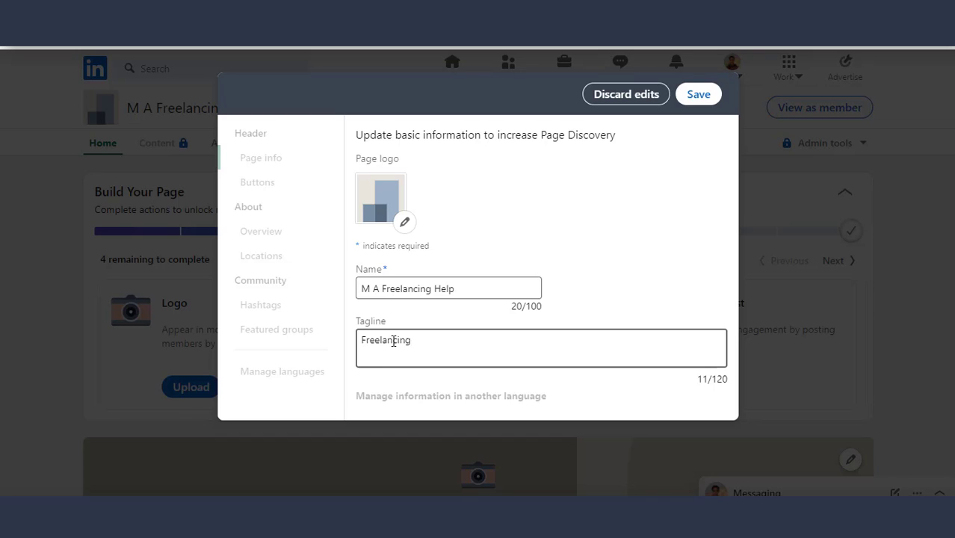
Erase the tagline text, leaving only a blank line, and save the page info.
{"action": "key", "text": "Return"}
{"action": "left_click", "coordinate": [459, 333]}
{"action": "key", "text": "BackSpace"}
{"action": "key", "text": "BackSpace"}
{"action": "key", "text": "BackSpace"}
{"action": "key", "text": "BackSpace"}
{"action": "key", "text": "BackSpace"}
{"action": "key", "text": "BackSpace"}
{"action": "key", "text": "BackSpace"}
{"action": "key", "text": "BackSpace"}
{"action": "key", "text": "BackSpace"}
{"action": "key", "text": "BackSpace"}
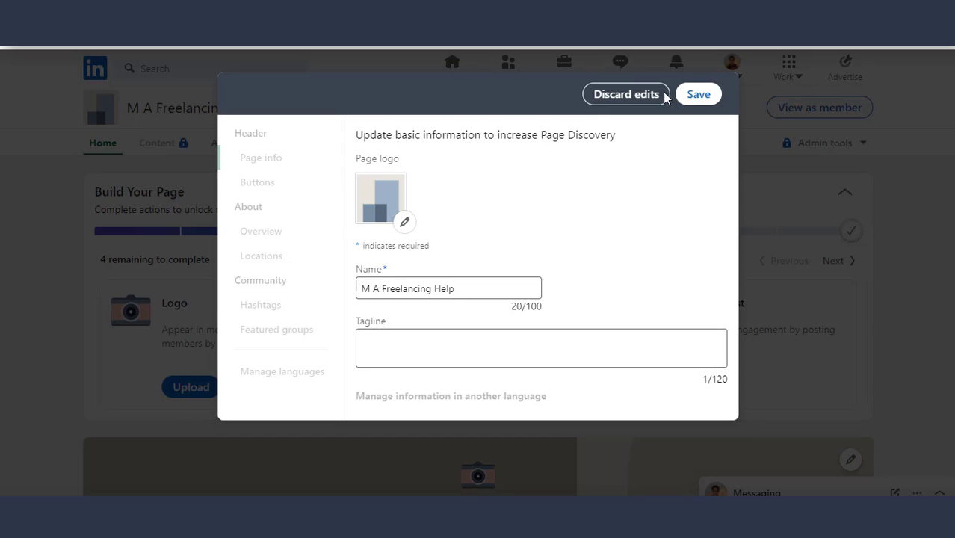
{"action": "left_click", "coordinate": [697, 98]}
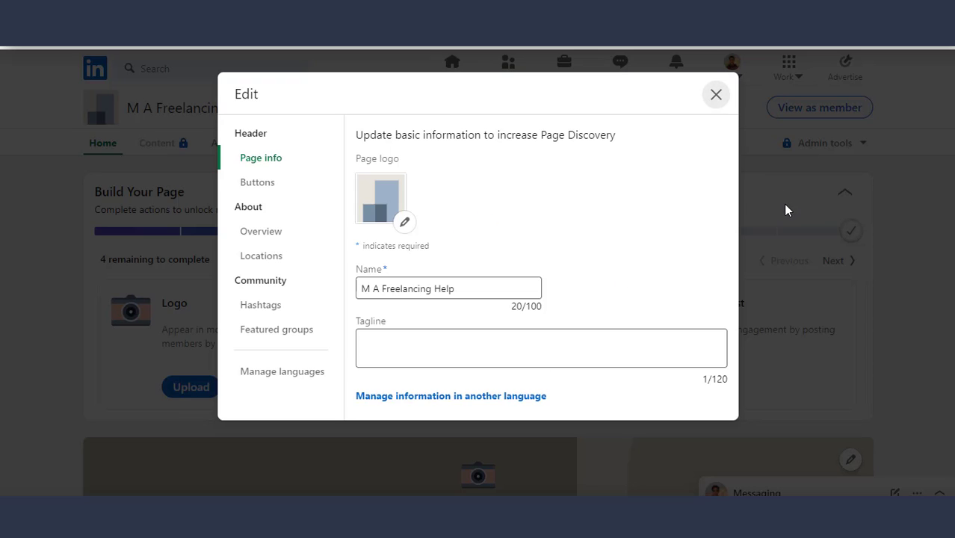
Review the name choices for the page's custom button, and check the Overview and Locations details.
{"action": "left_click", "coordinate": [266, 185]}
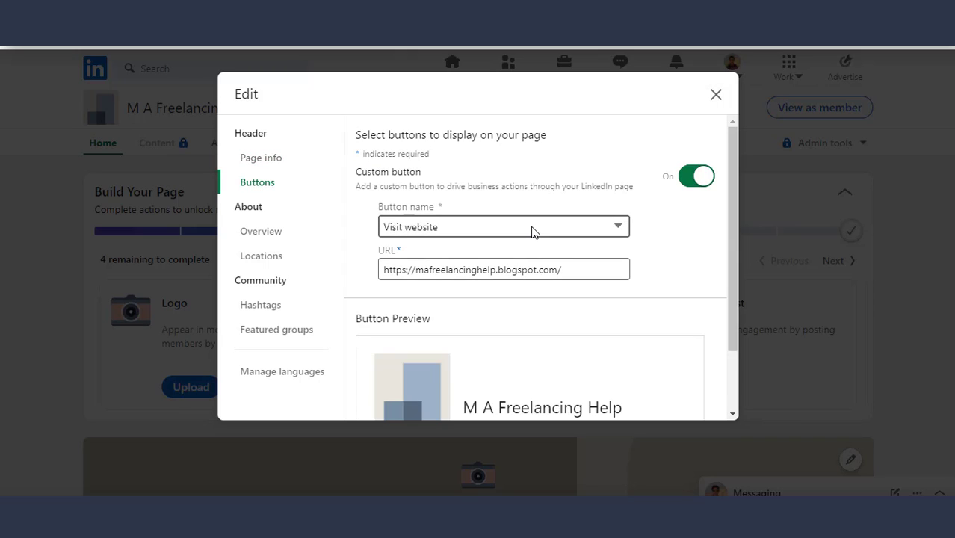
{"action": "left_click", "coordinate": [566, 235]}
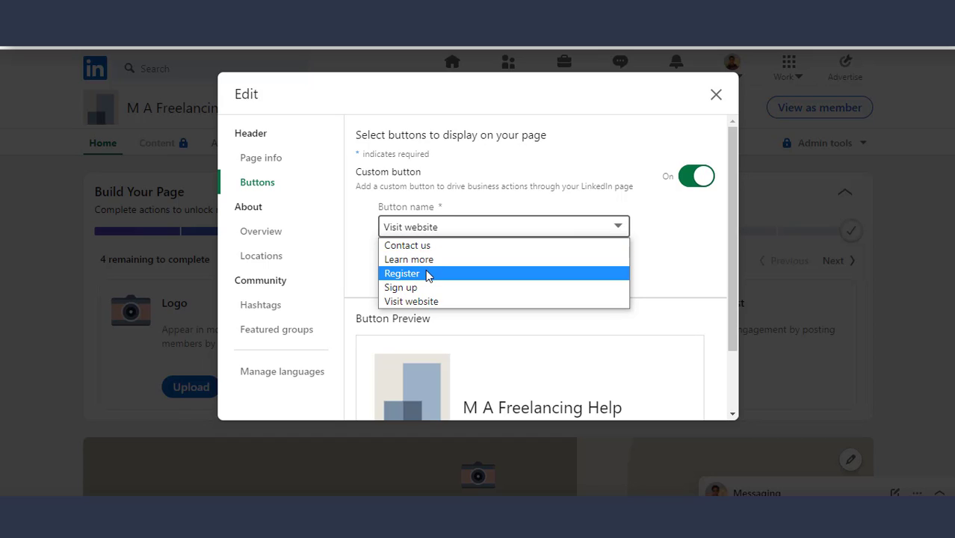
{"action": "left_click", "coordinate": [400, 157]}
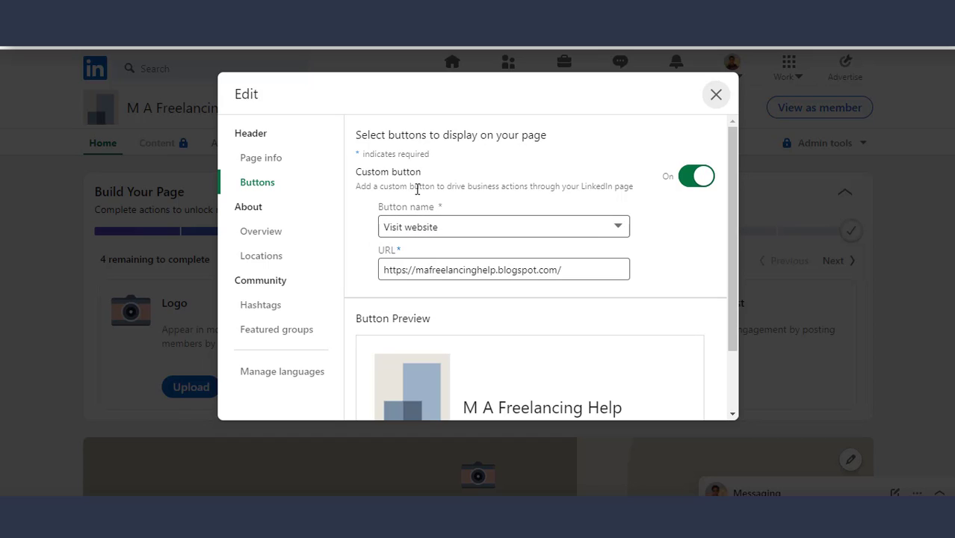
{"action": "left_click", "coordinate": [499, 231]}
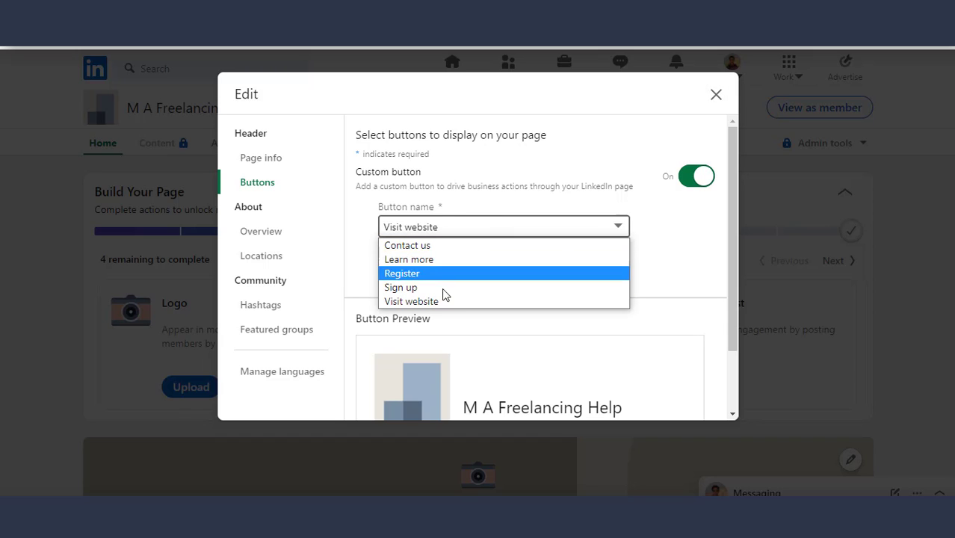
{"action": "left_click", "coordinate": [645, 251]}
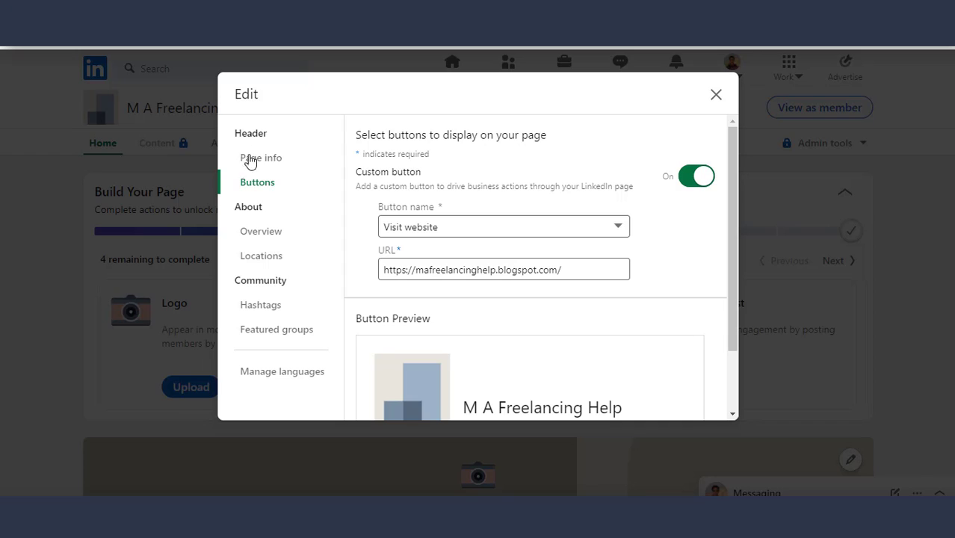
{"action": "left_click", "coordinate": [263, 232]}
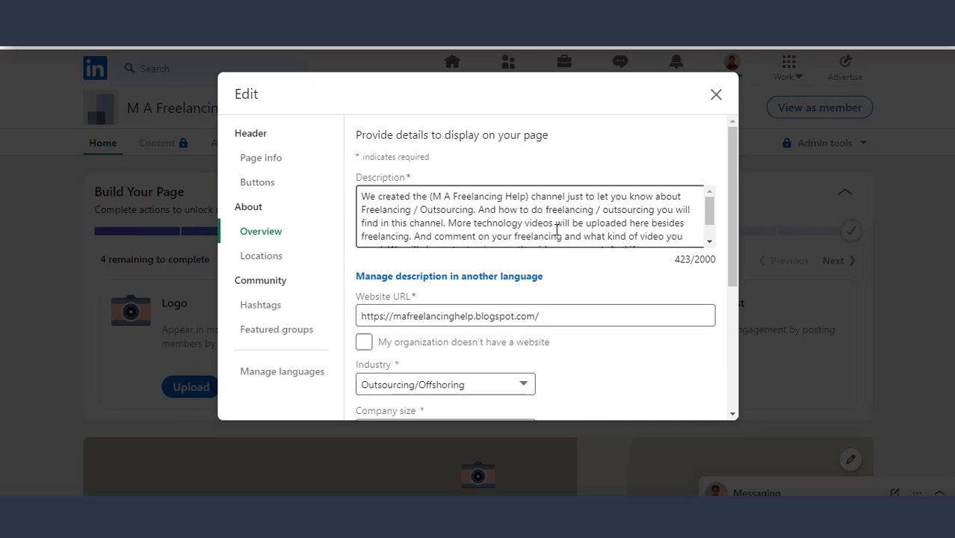
{"action": "scroll", "coordinate": [505, 381], "scroll_direction": "down", "scroll_amount": 2}
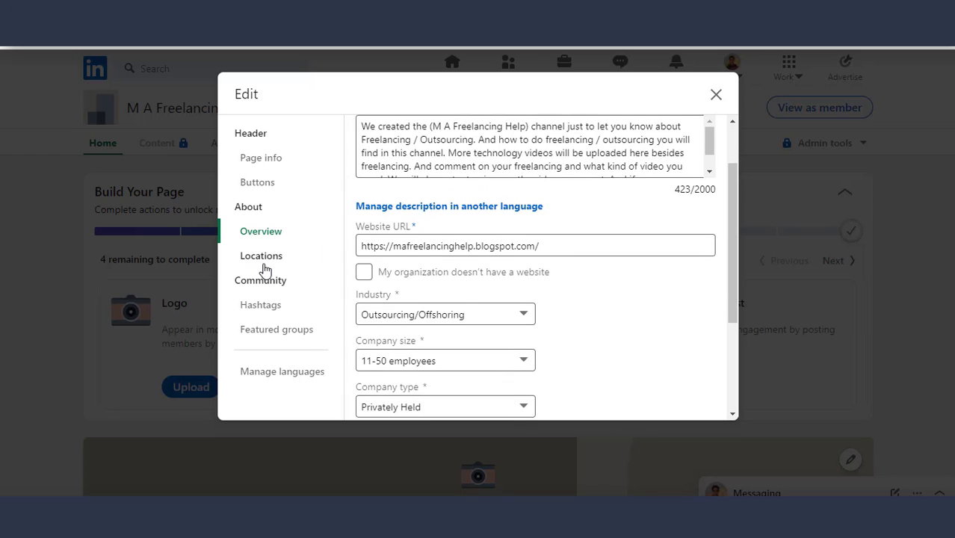
{"action": "left_click", "coordinate": [263, 265]}
Add the first suggested hashtag, #mafreelancinghelp, to the page's community hashtags.
{"action": "left_click", "coordinate": [272, 308]}
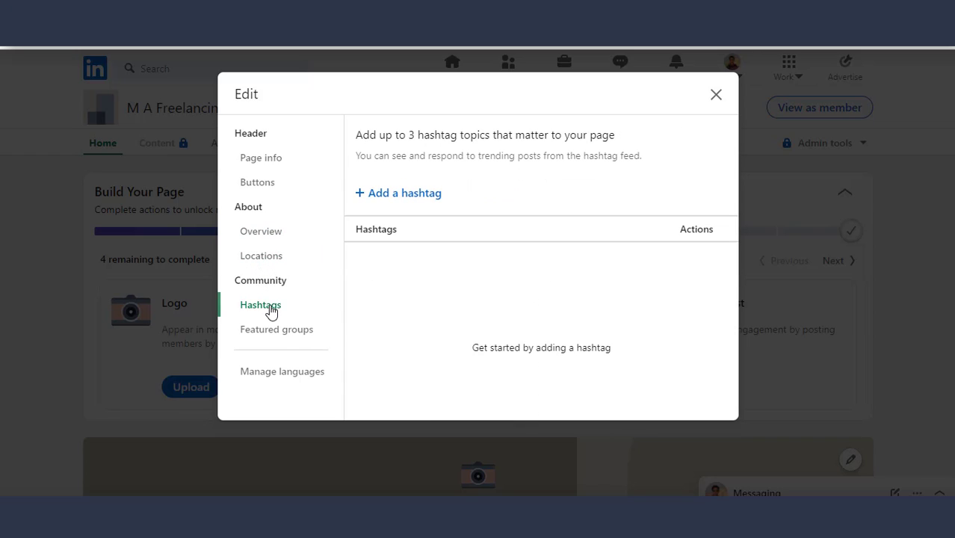
{"action": "left_click", "coordinate": [385, 193]}
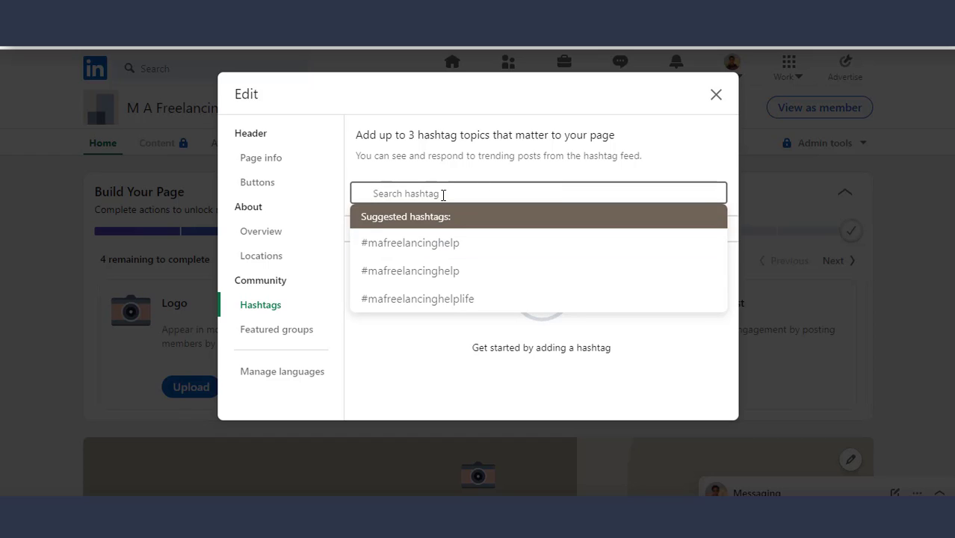
{"action": "left_click", "coordinate": [466, 251]}
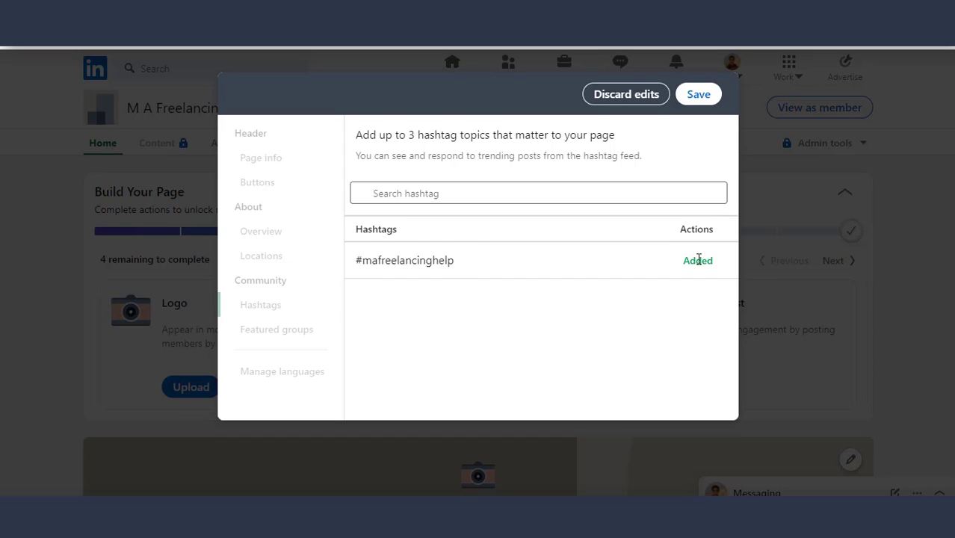
Search for #freelancing and add the suggested hashtag #freelancingtips to the page.
{"action": "left_click", "coordinate": [433, 191]}
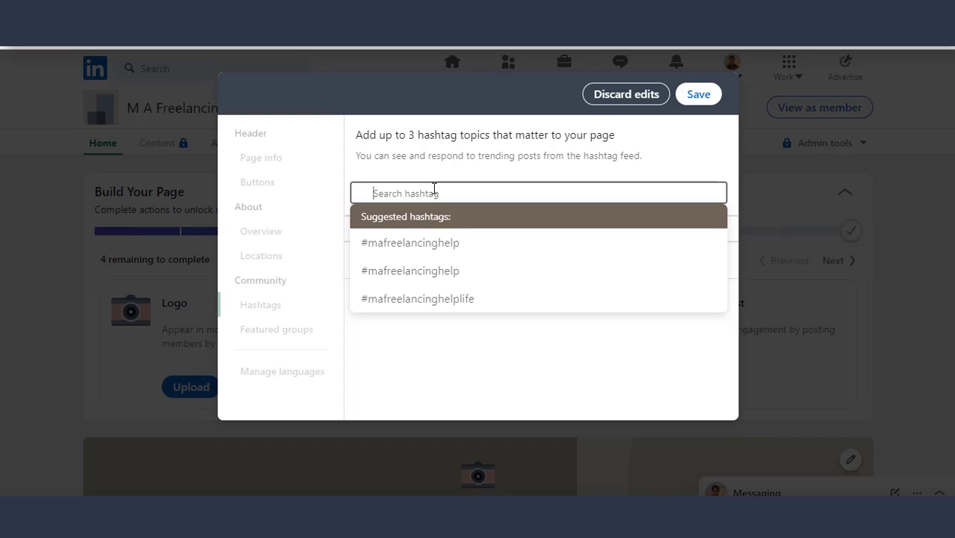
{"action": "type", "text": "#"}
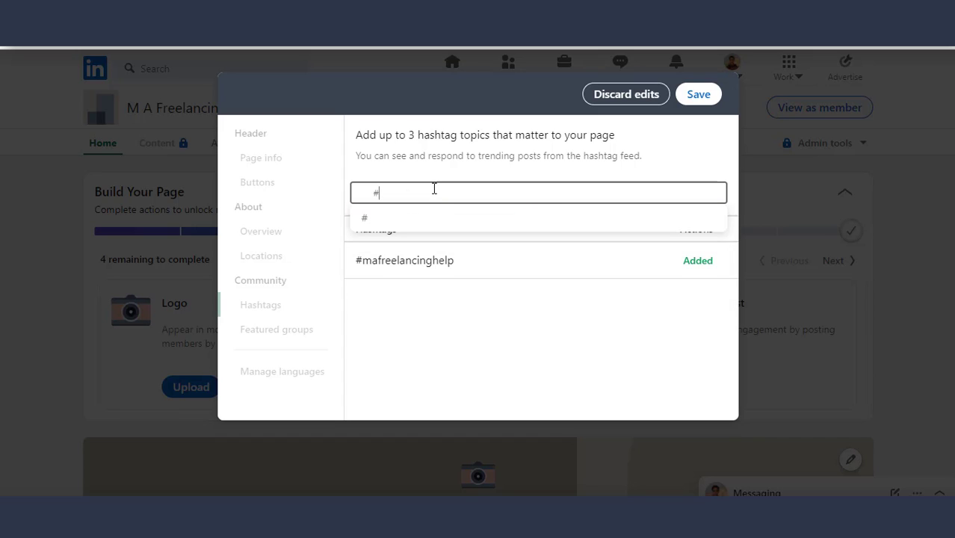
{"action": "type", "text": "free"}
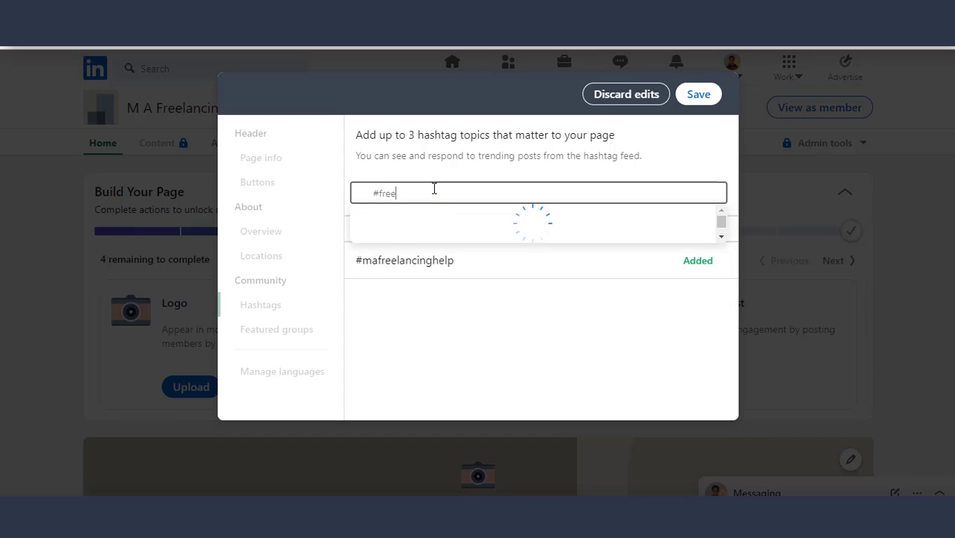
{"action": "type", "text": "lancing"}
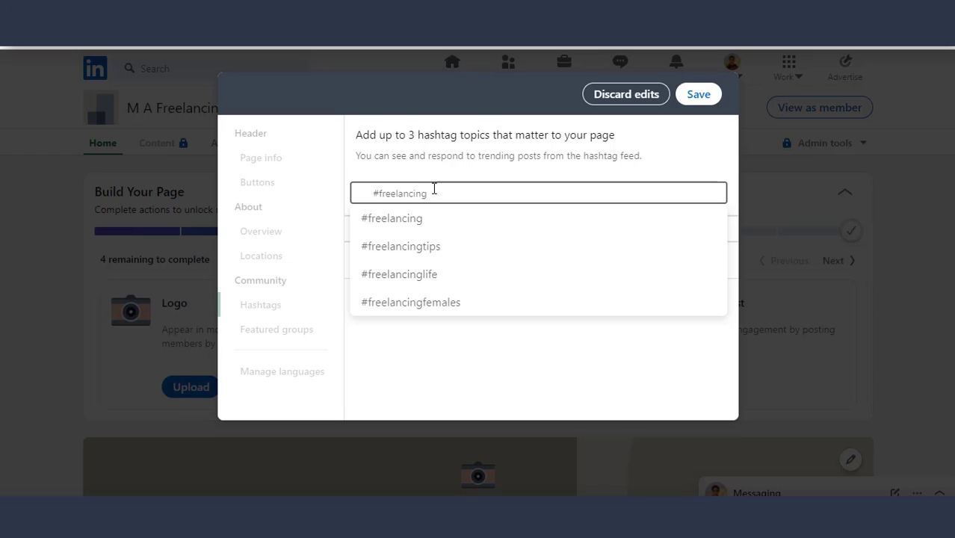
{"action": "left_click", "coordinate": [463, 253]}
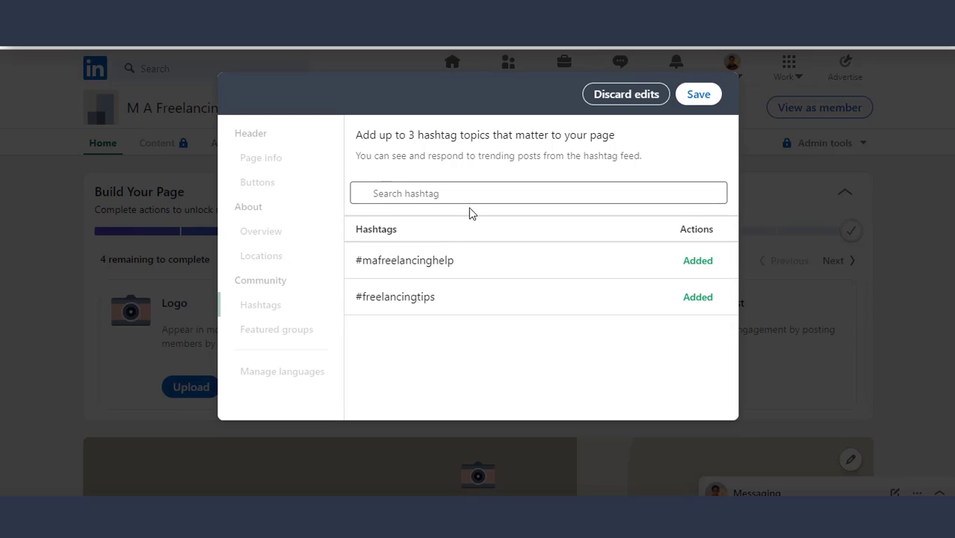
Add #outsourcing as the page's third hashtag and save the hashtag changes.
{"action": "left_click", "coordinate": [528, 187]}
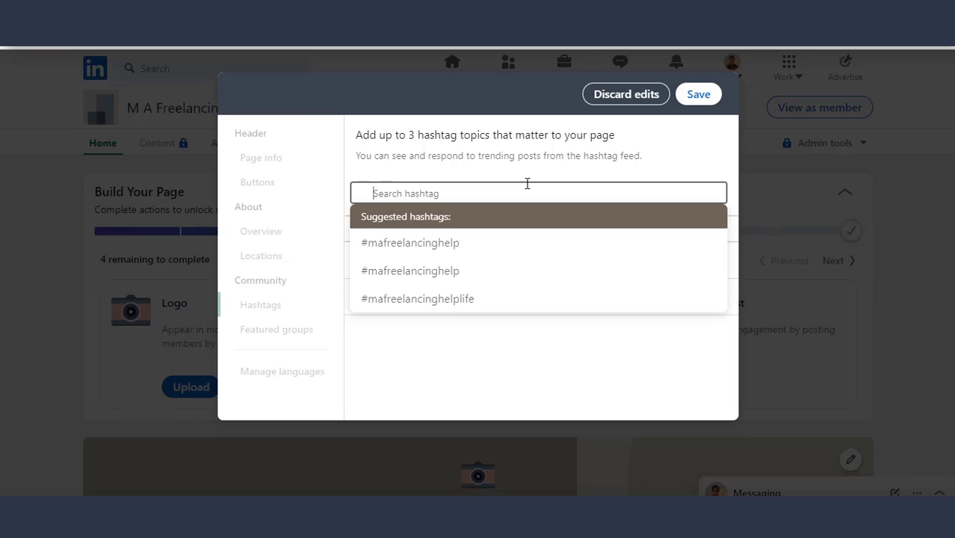
{"action": "type", "text": "#"}
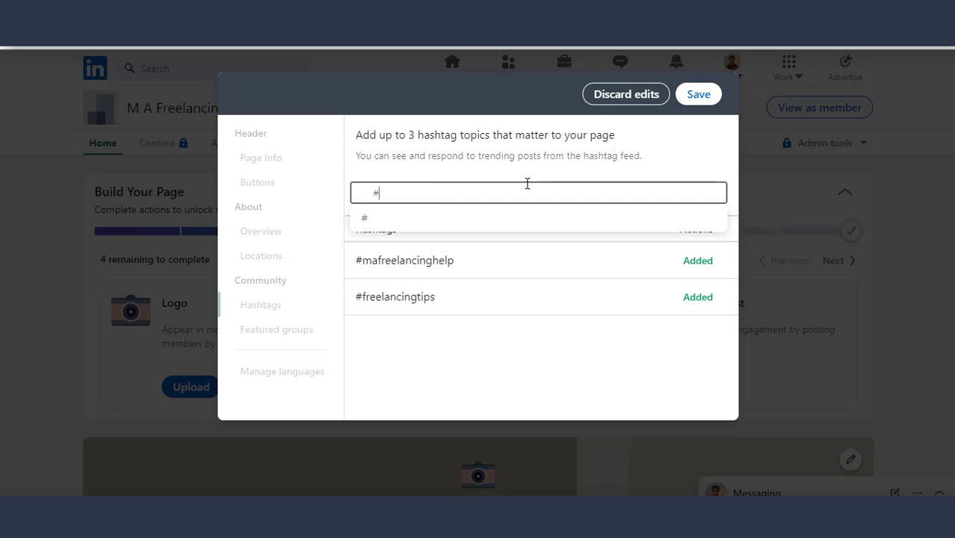
{"action": "type", "text": "ou"}
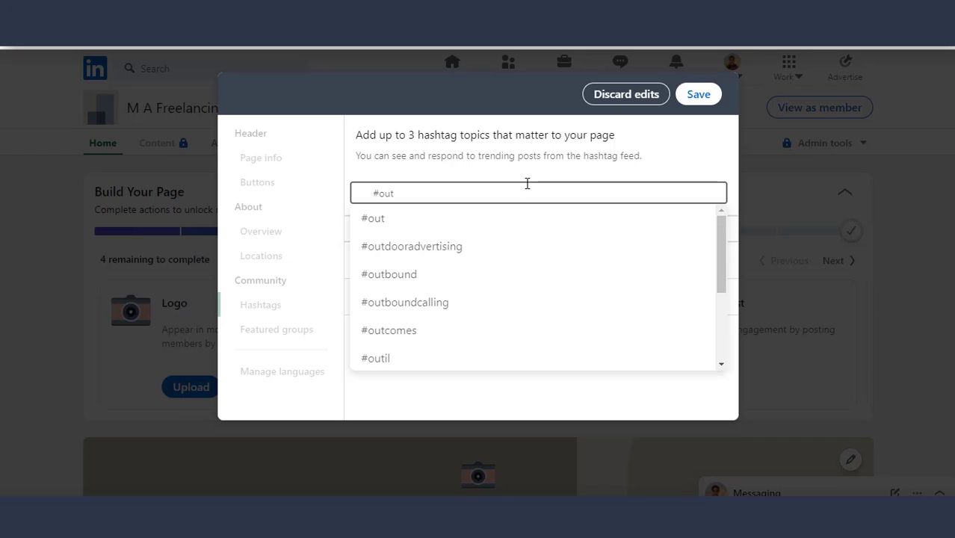
{"action": "type", "text": "ts"}
{"action": "left_click", "coordinate": [443, 277]}
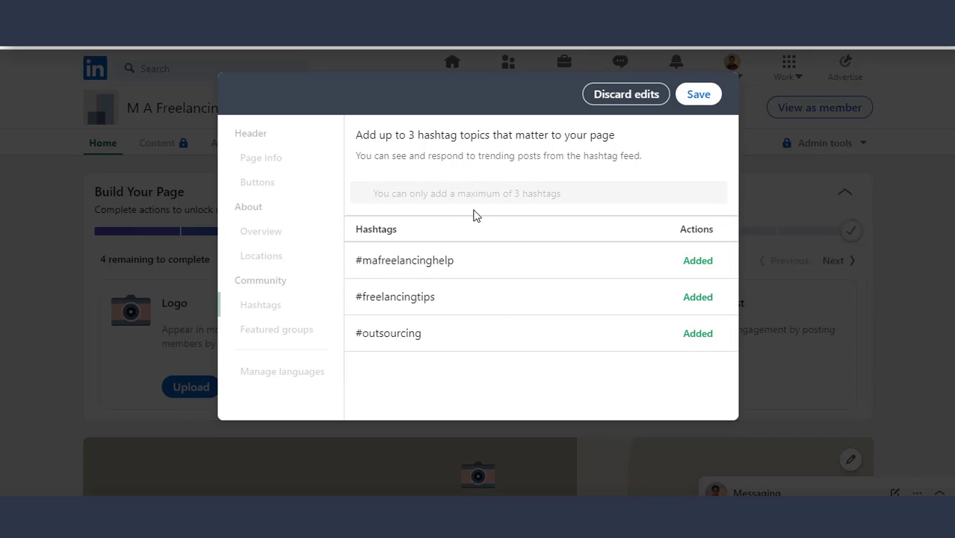
{"action": "left_click", "coordinate": [699, 94]}
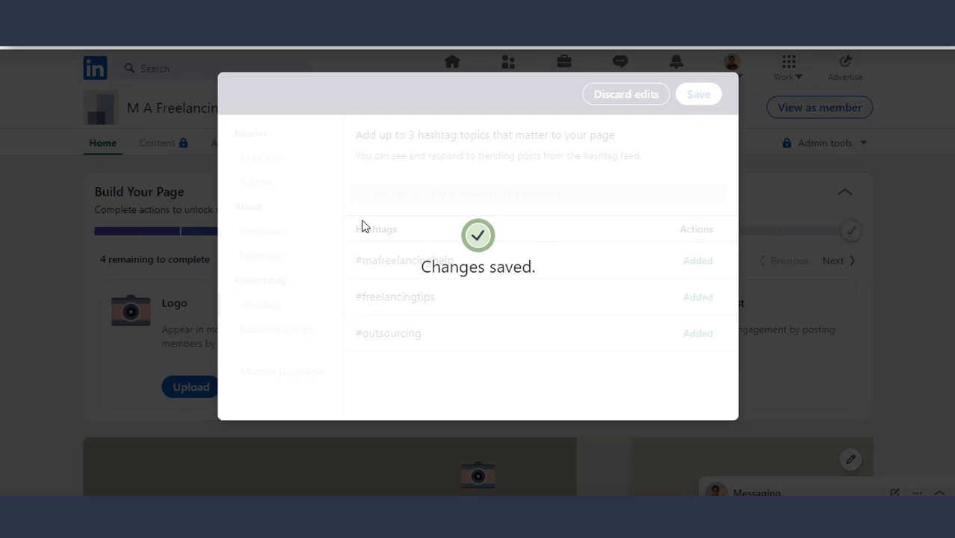
Look at the form for adding another page language, return to the page info and close the editor.
{"action": "left_click", "coordinate": [282, 371]}
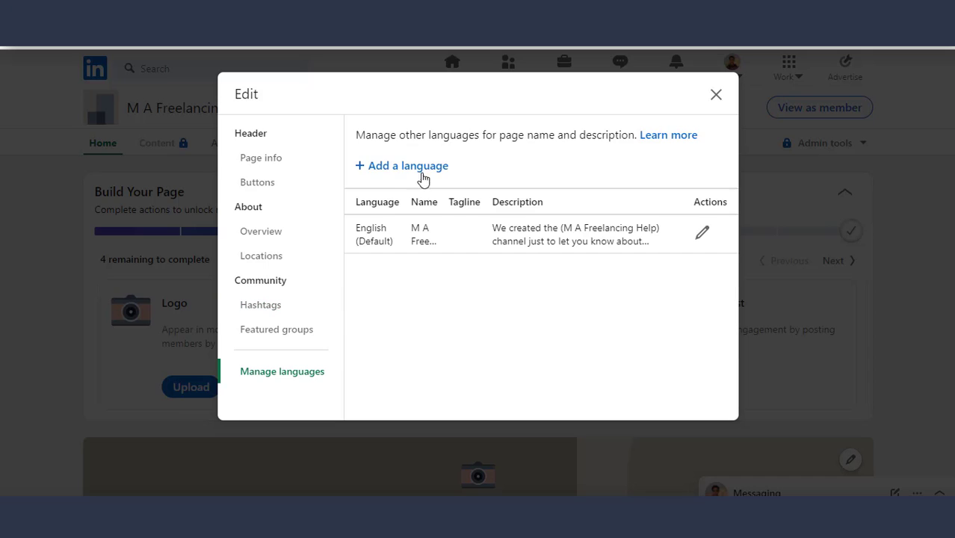
{"action": "left_click", "coordinate": [381, 168]}
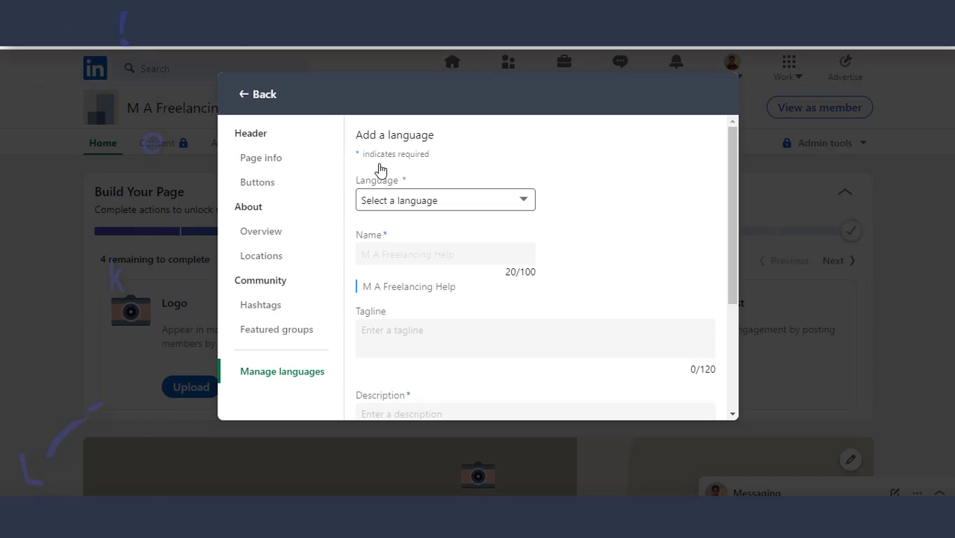
{"action": "left_click", "coordinate": [270, 163]}
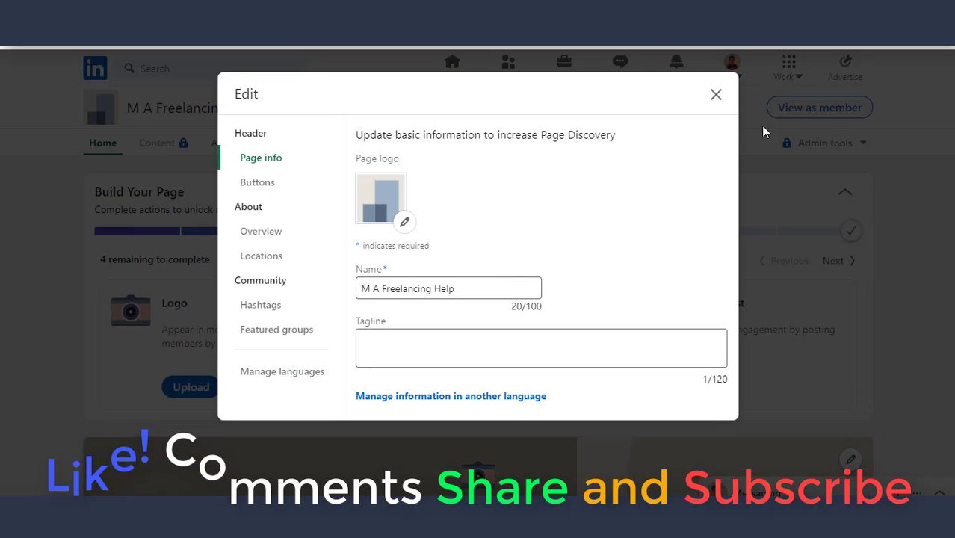
{"action": "left_click", "coordinate": [716, 95]}
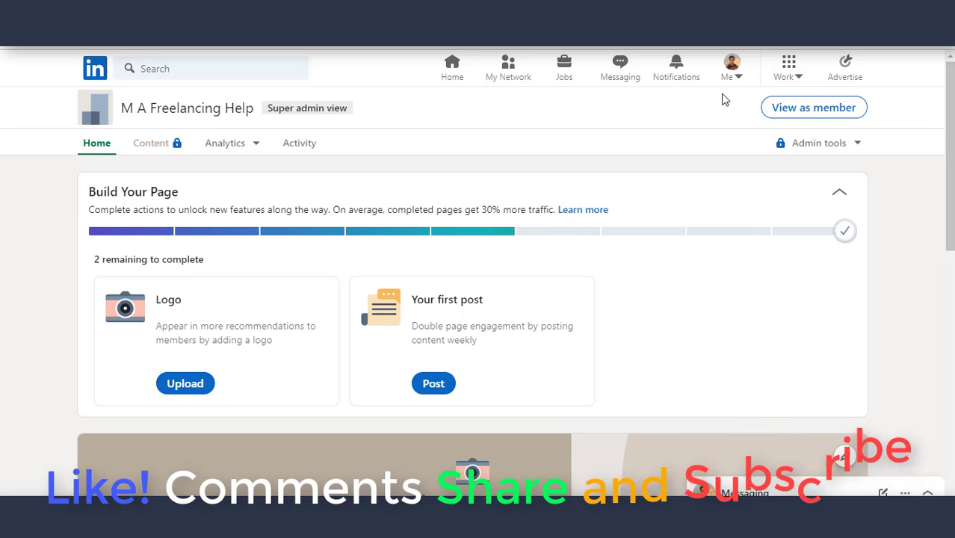